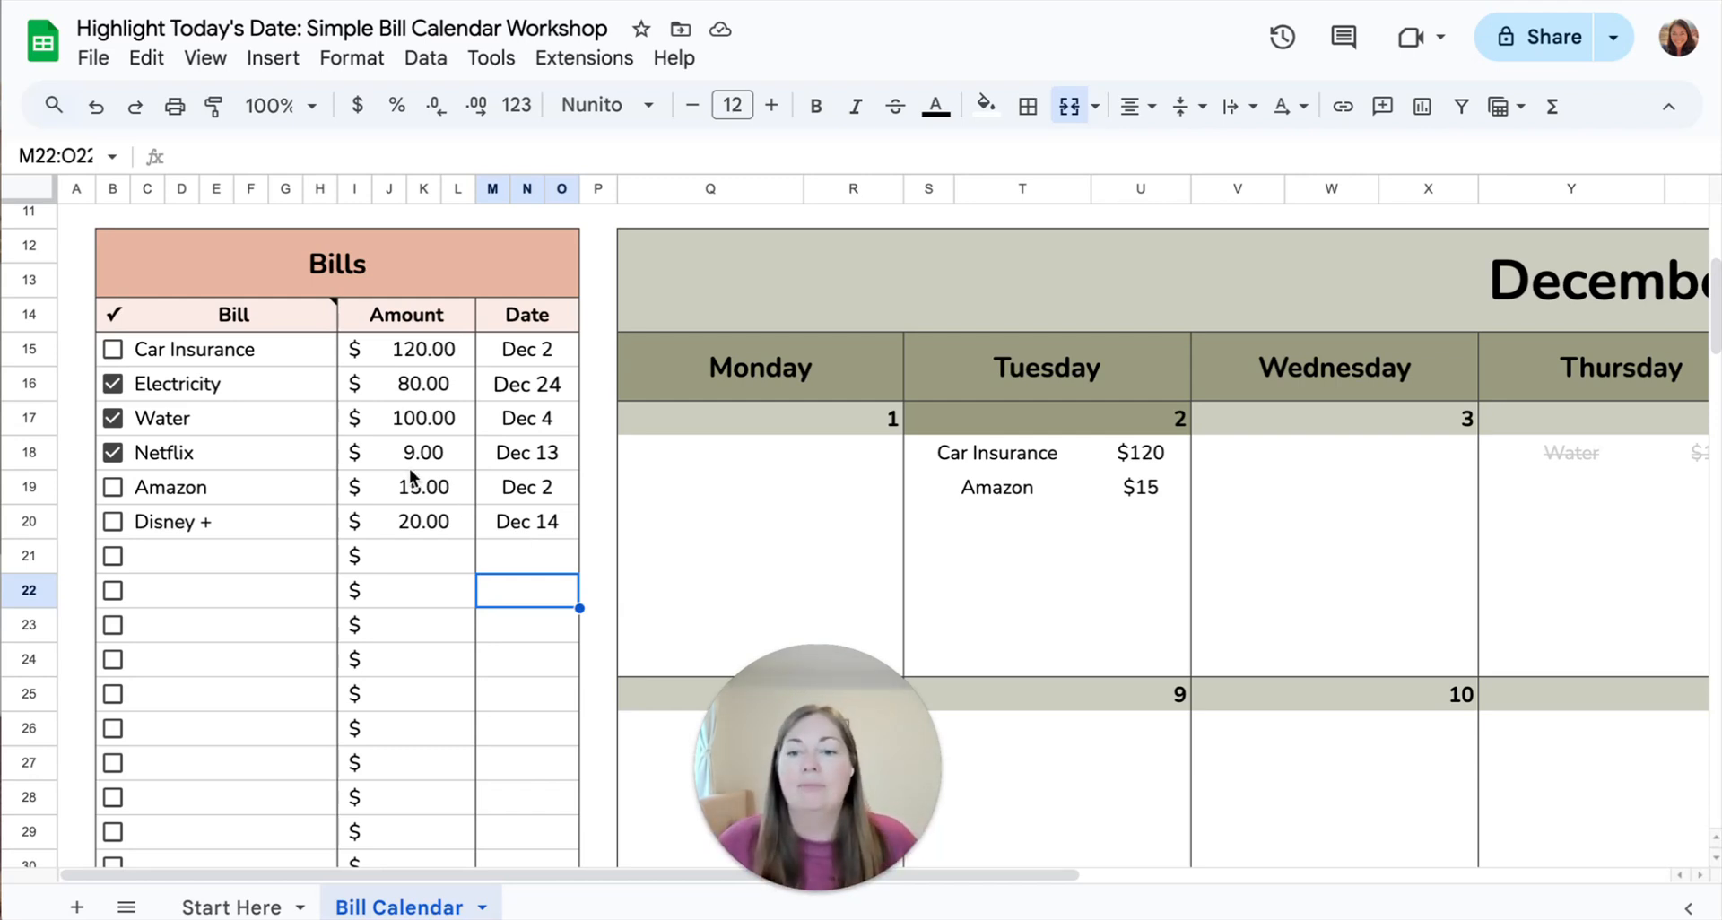
# Open conditional formatting for the bill dates in M15:O30, then save and delete the default "Is not empty" rule.
pyautogui.click(504, 352)
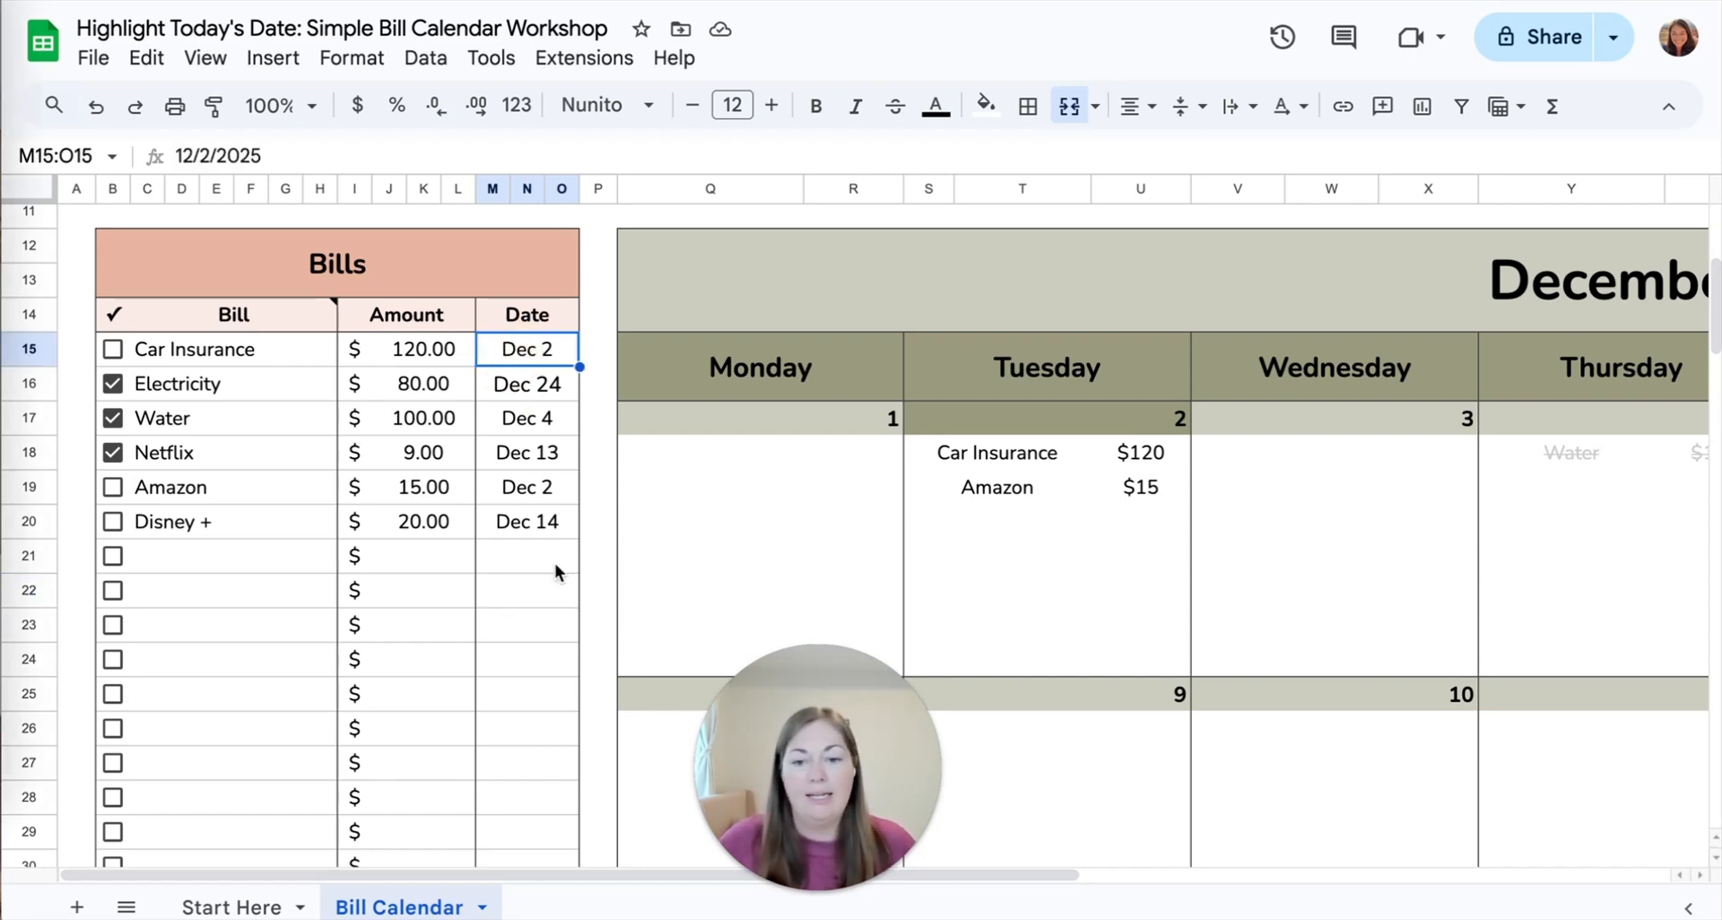
pyautogui.keyDown('shift'); pyautogui.click(535, 852); pyautogui.keyUp('shift')
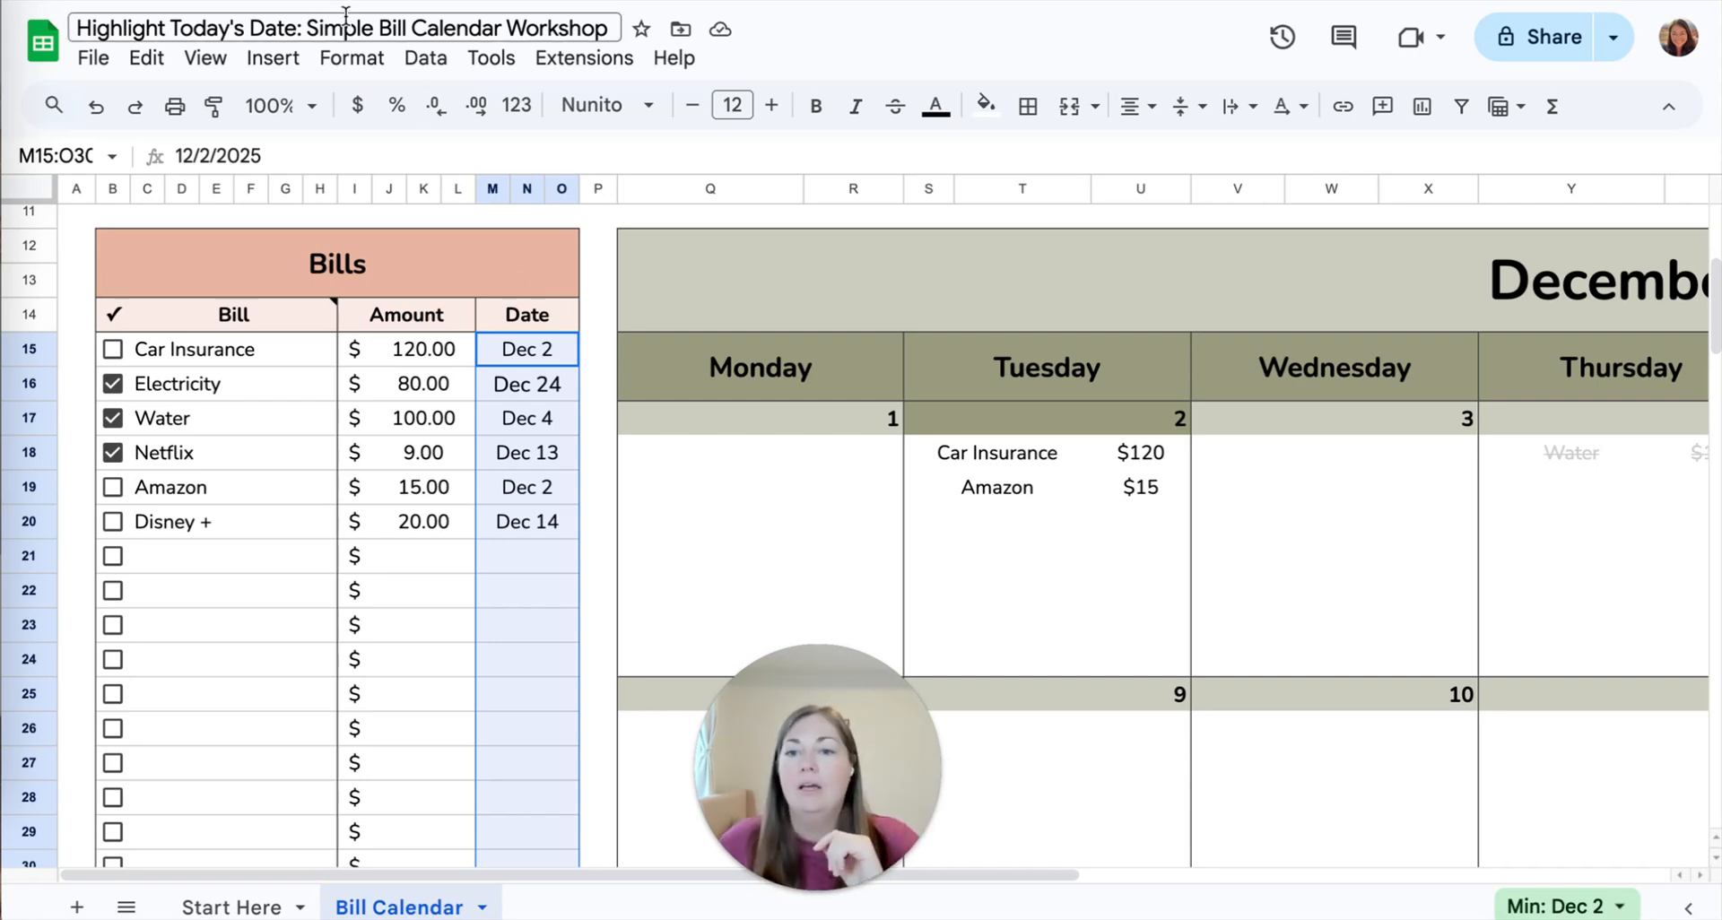
pyautogui.click(334, 59)
pyautogui.click(421, 558)
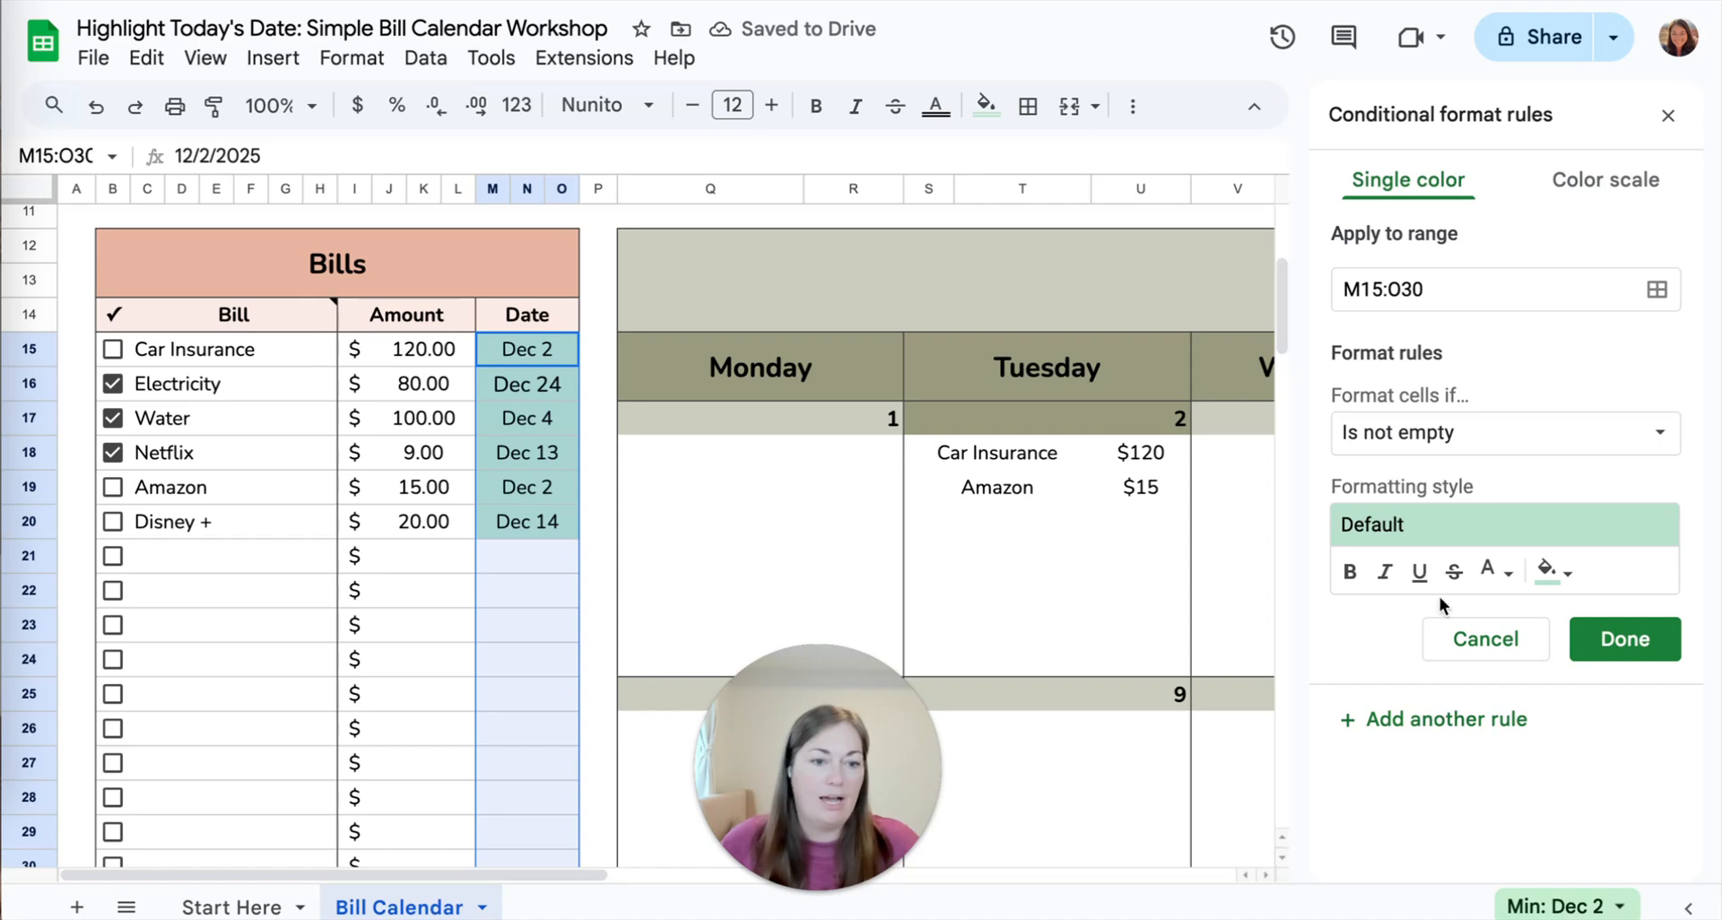
pyautogui.click(1593, 641)
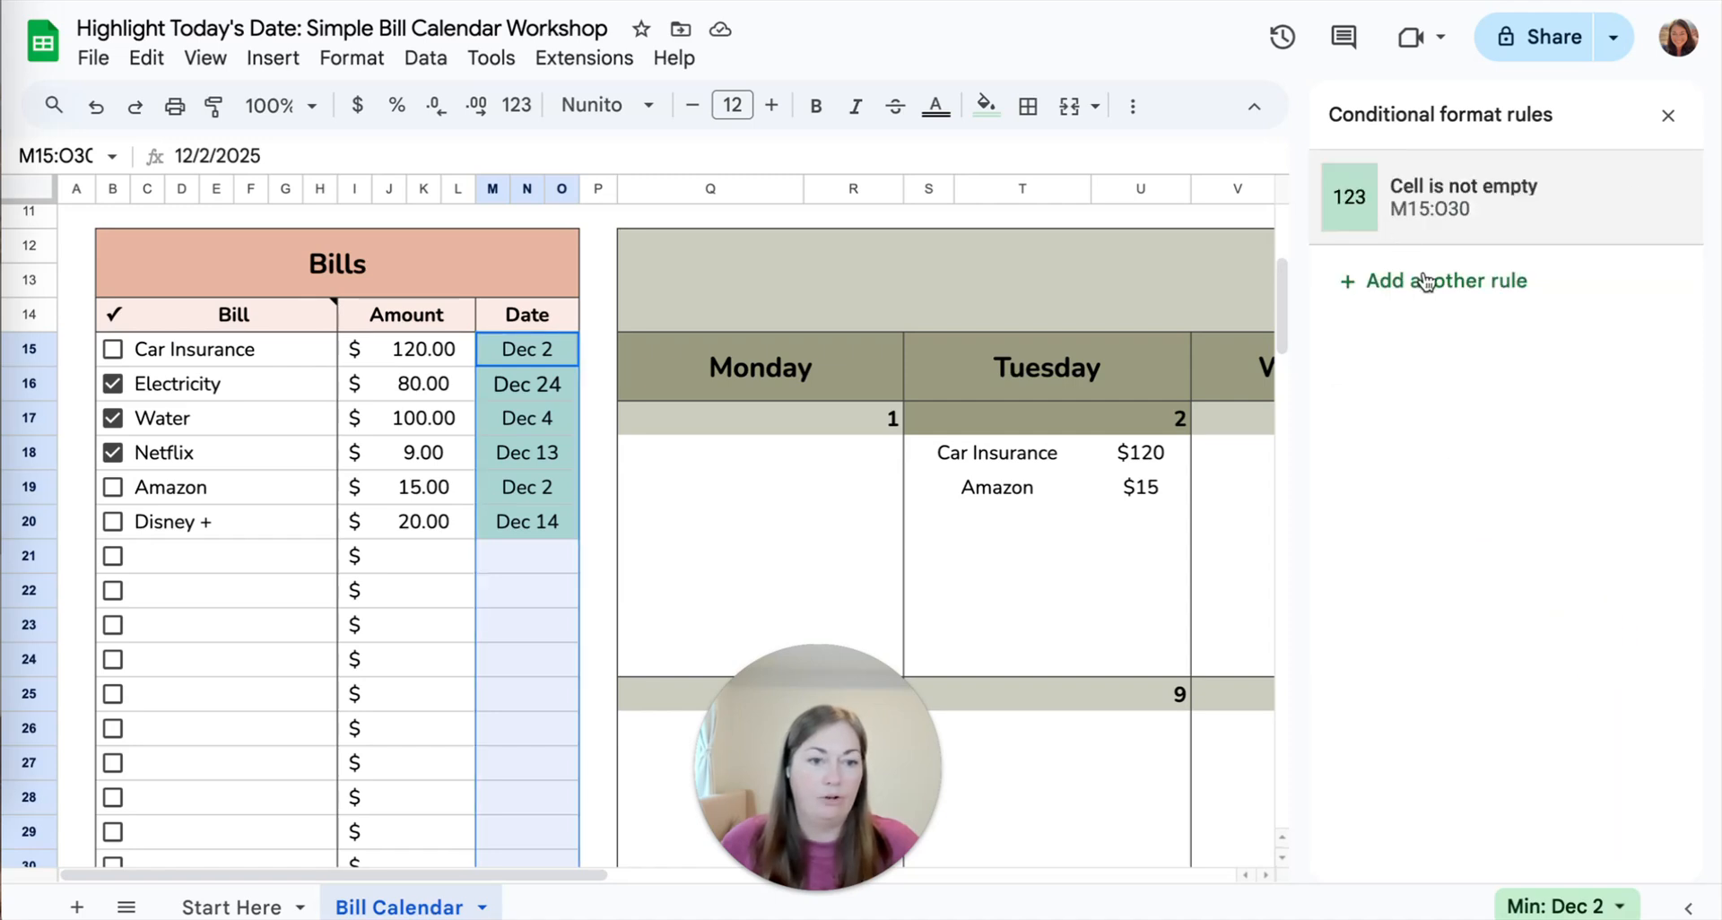
pyautogui.click(1636, 201)
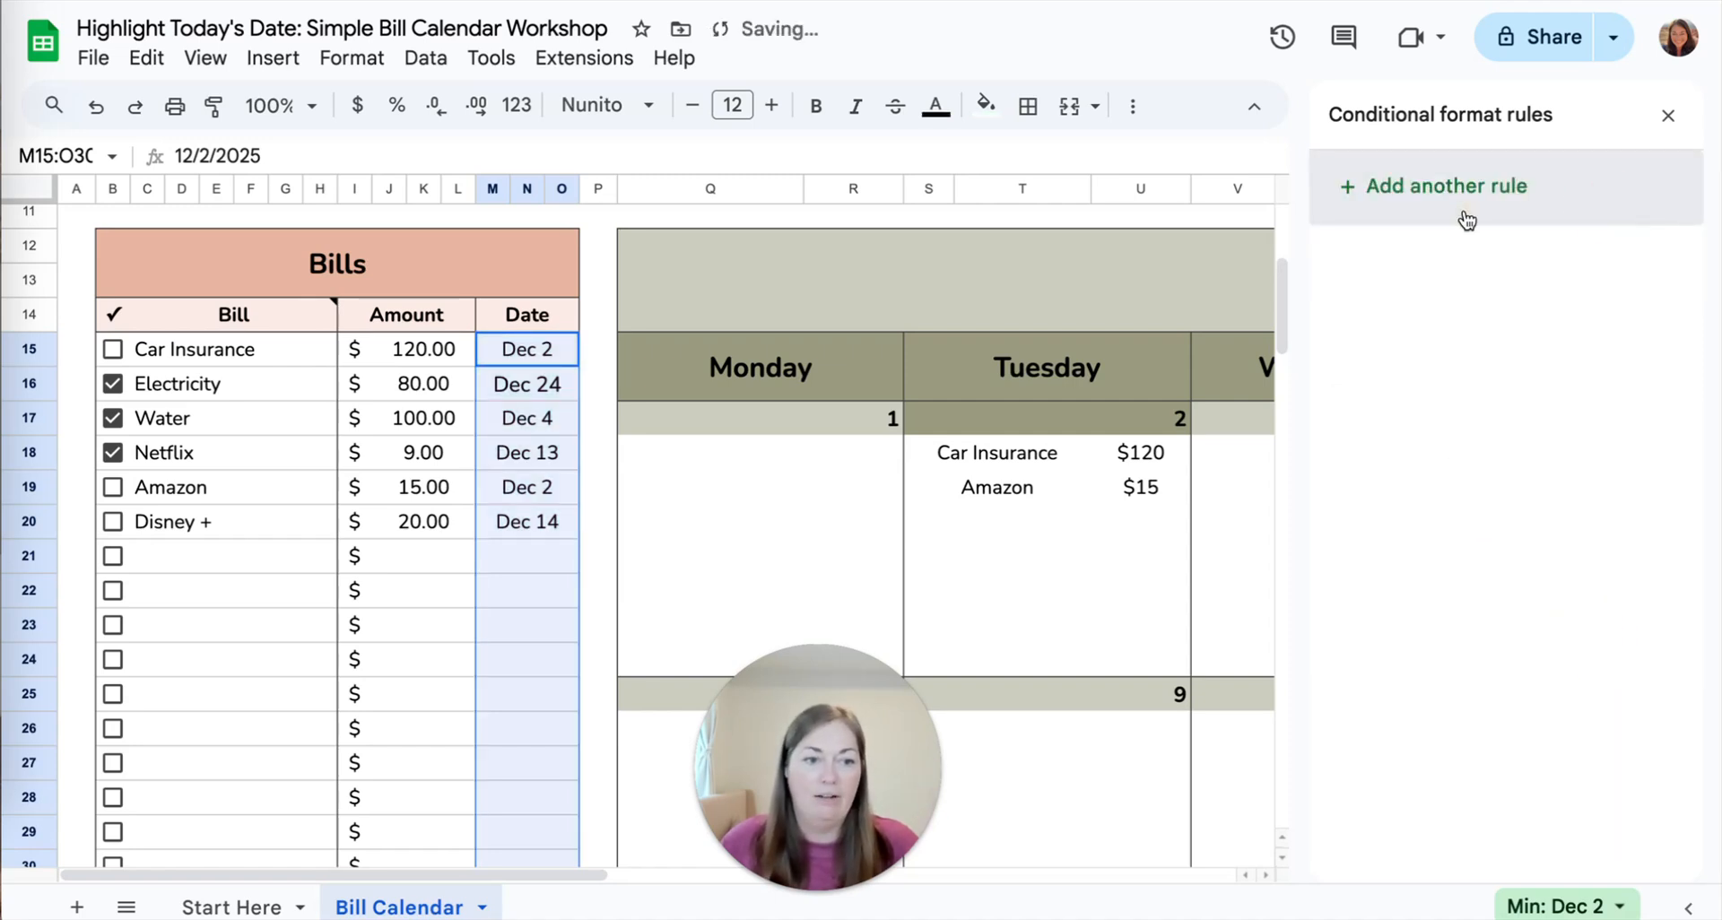
# Add a conditional format rule for M15:O30 that gives cells a yellow fill when the date is today.
pyautogui.click(1411, 188)
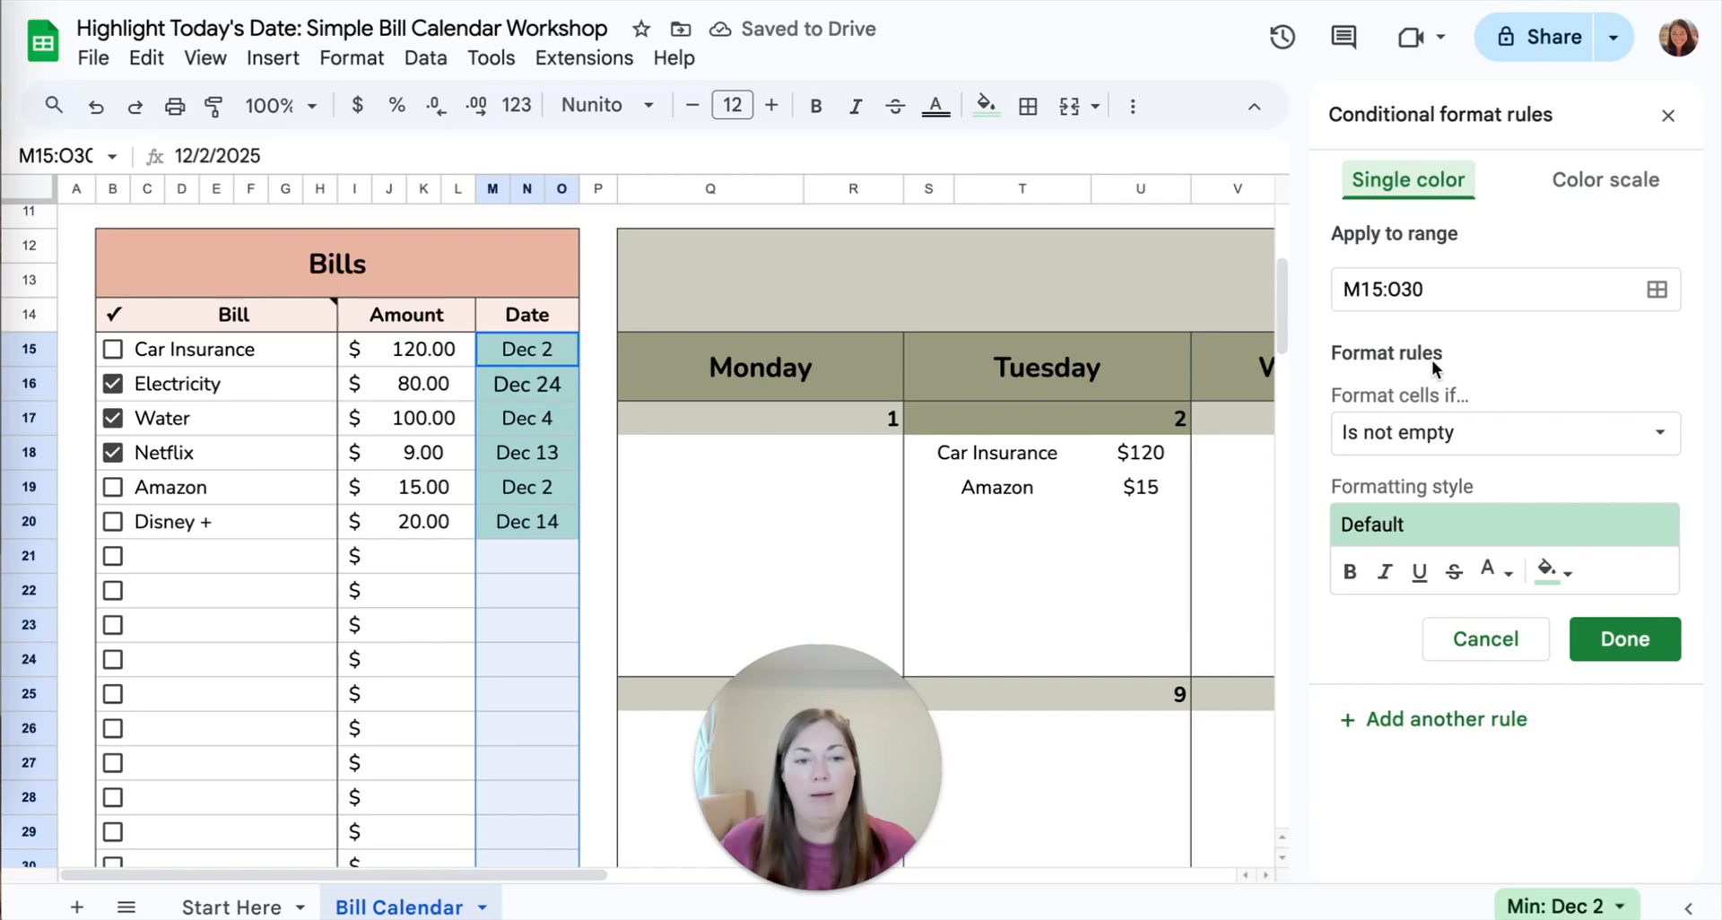
pyautogui.click(1386, 446)
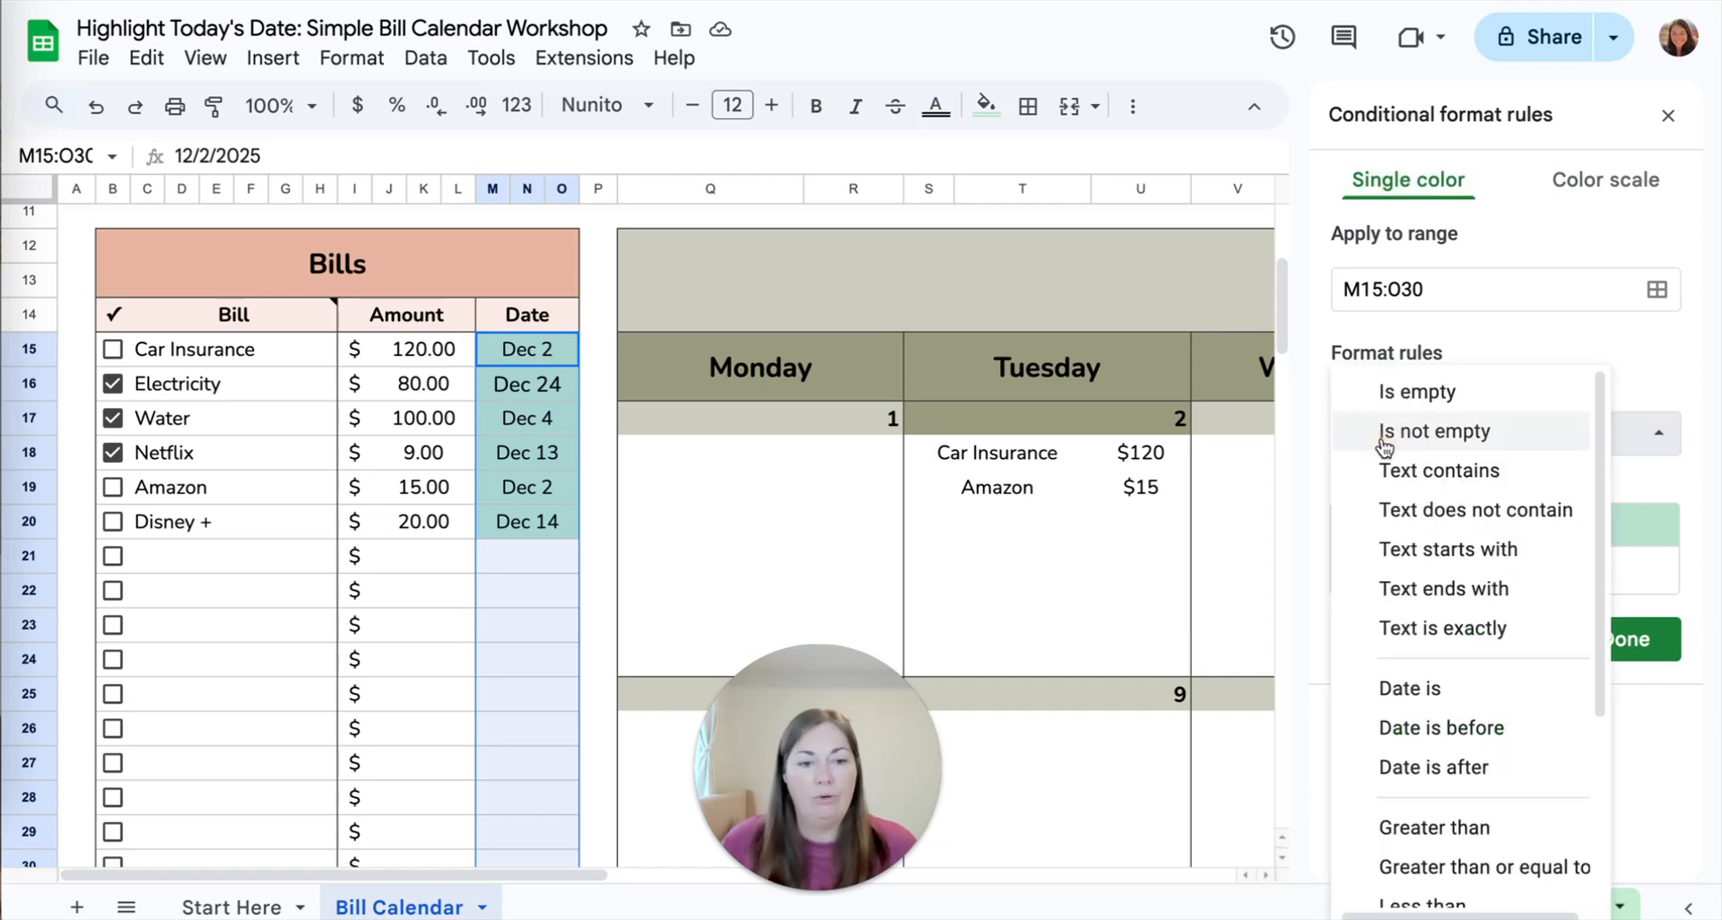
pyautogui.scroll(-1, 1391, 623)
pyautogui.click(1400, 647)
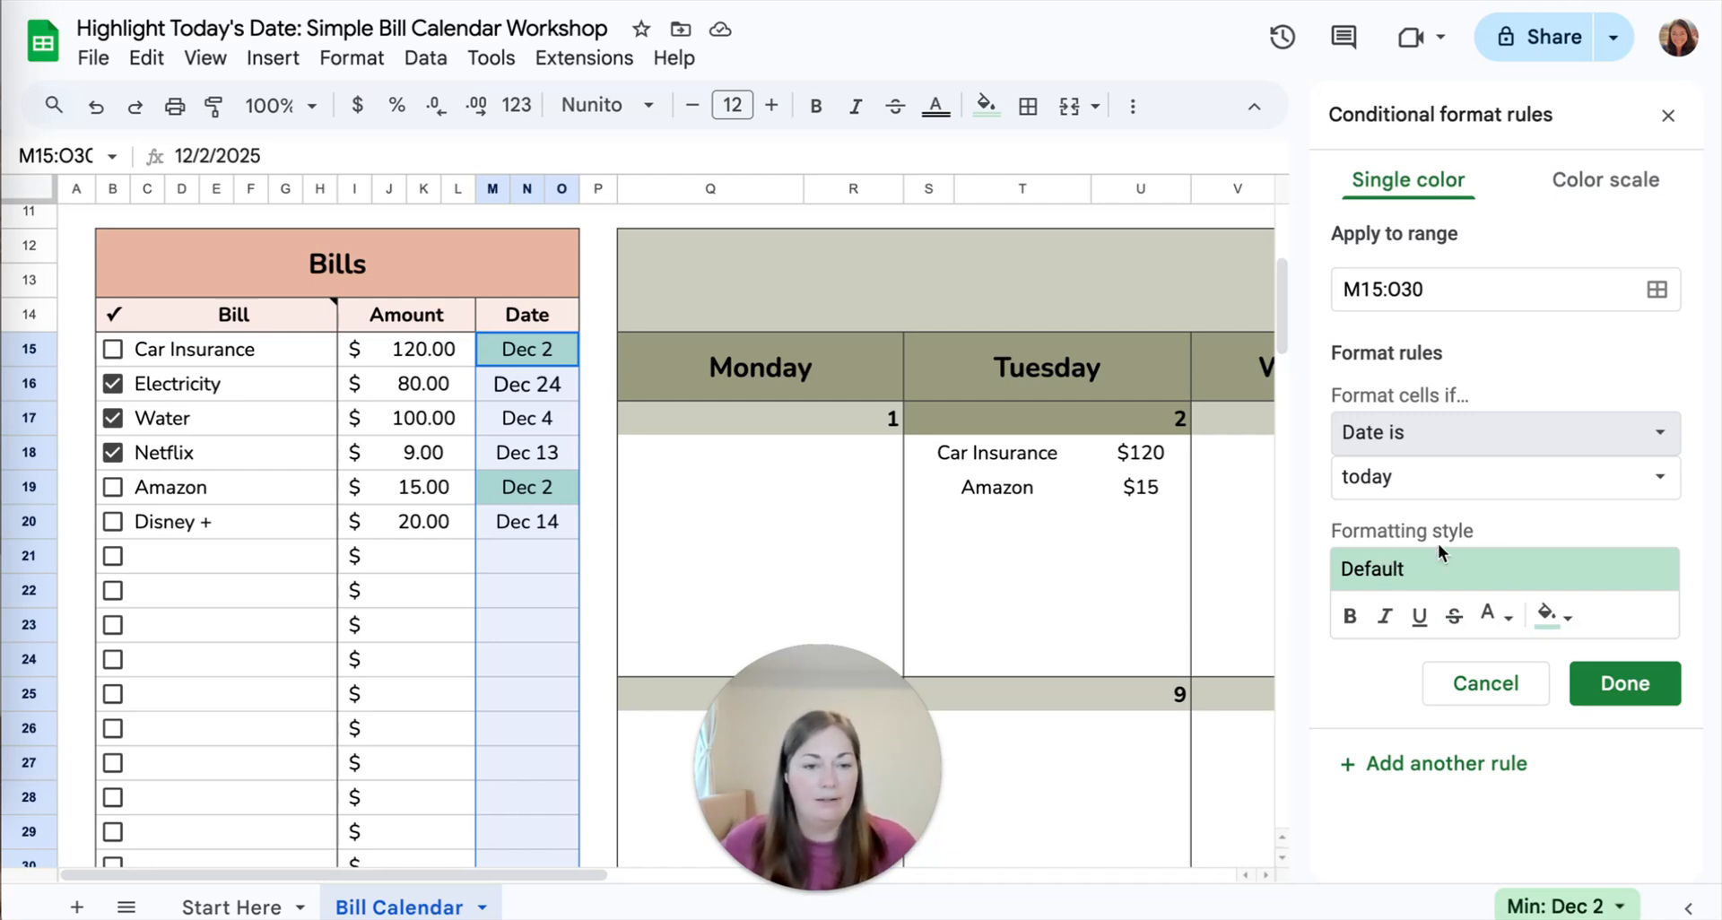
pyautogui.click(1567, 617)
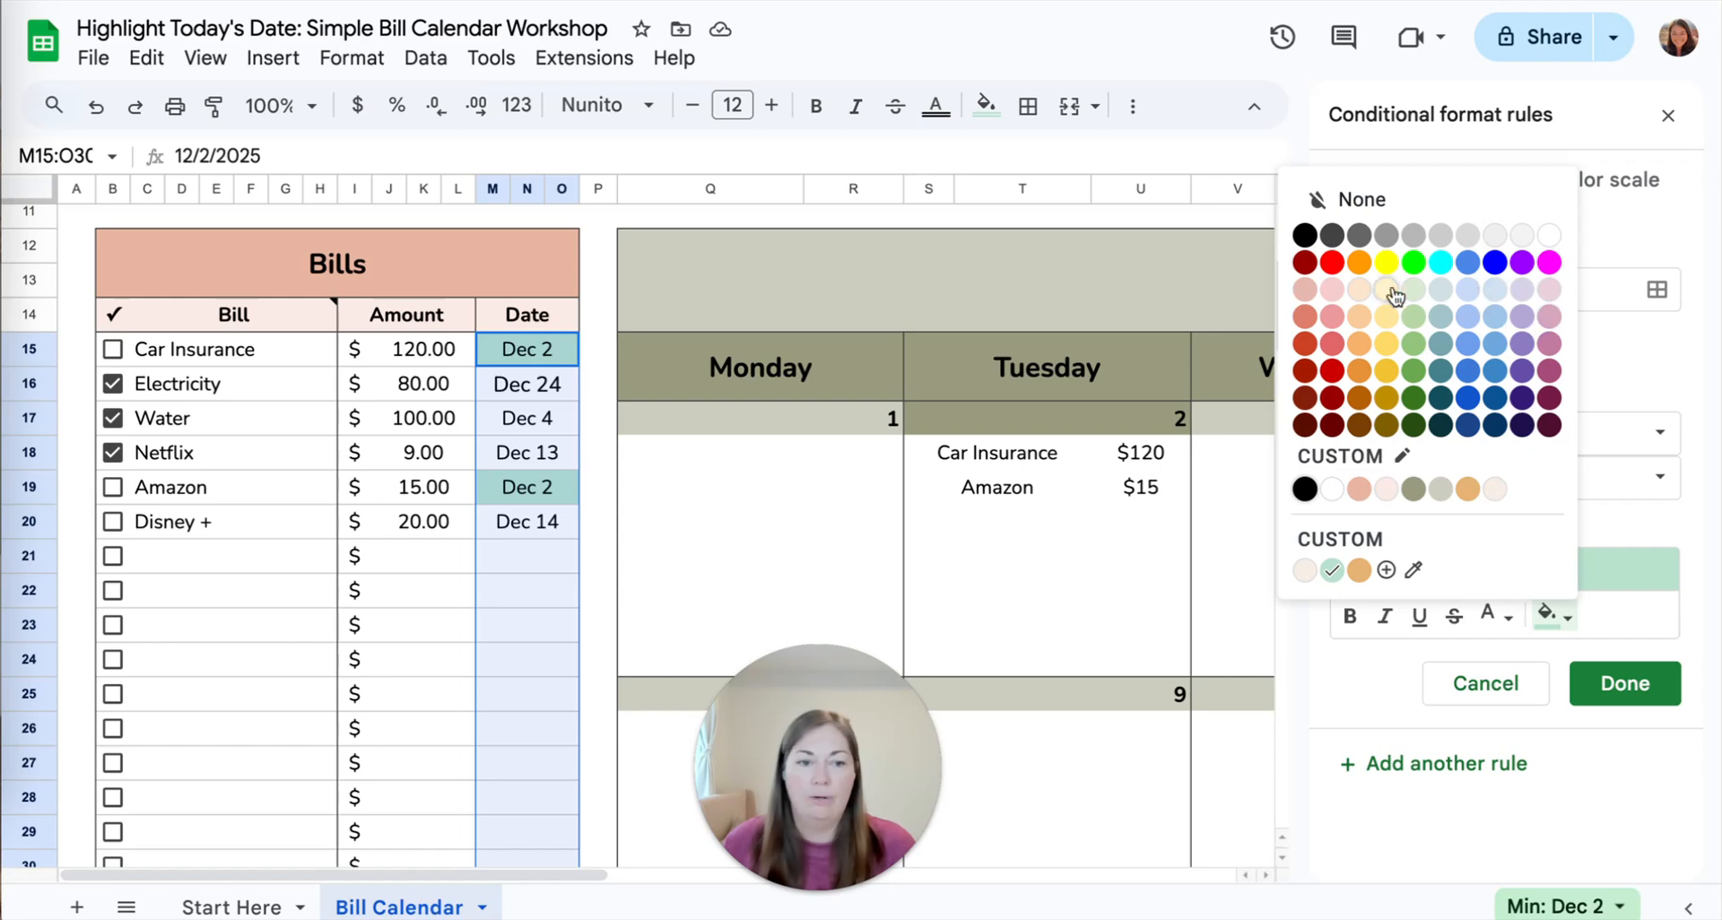
pyautogui.click(1386, 344)
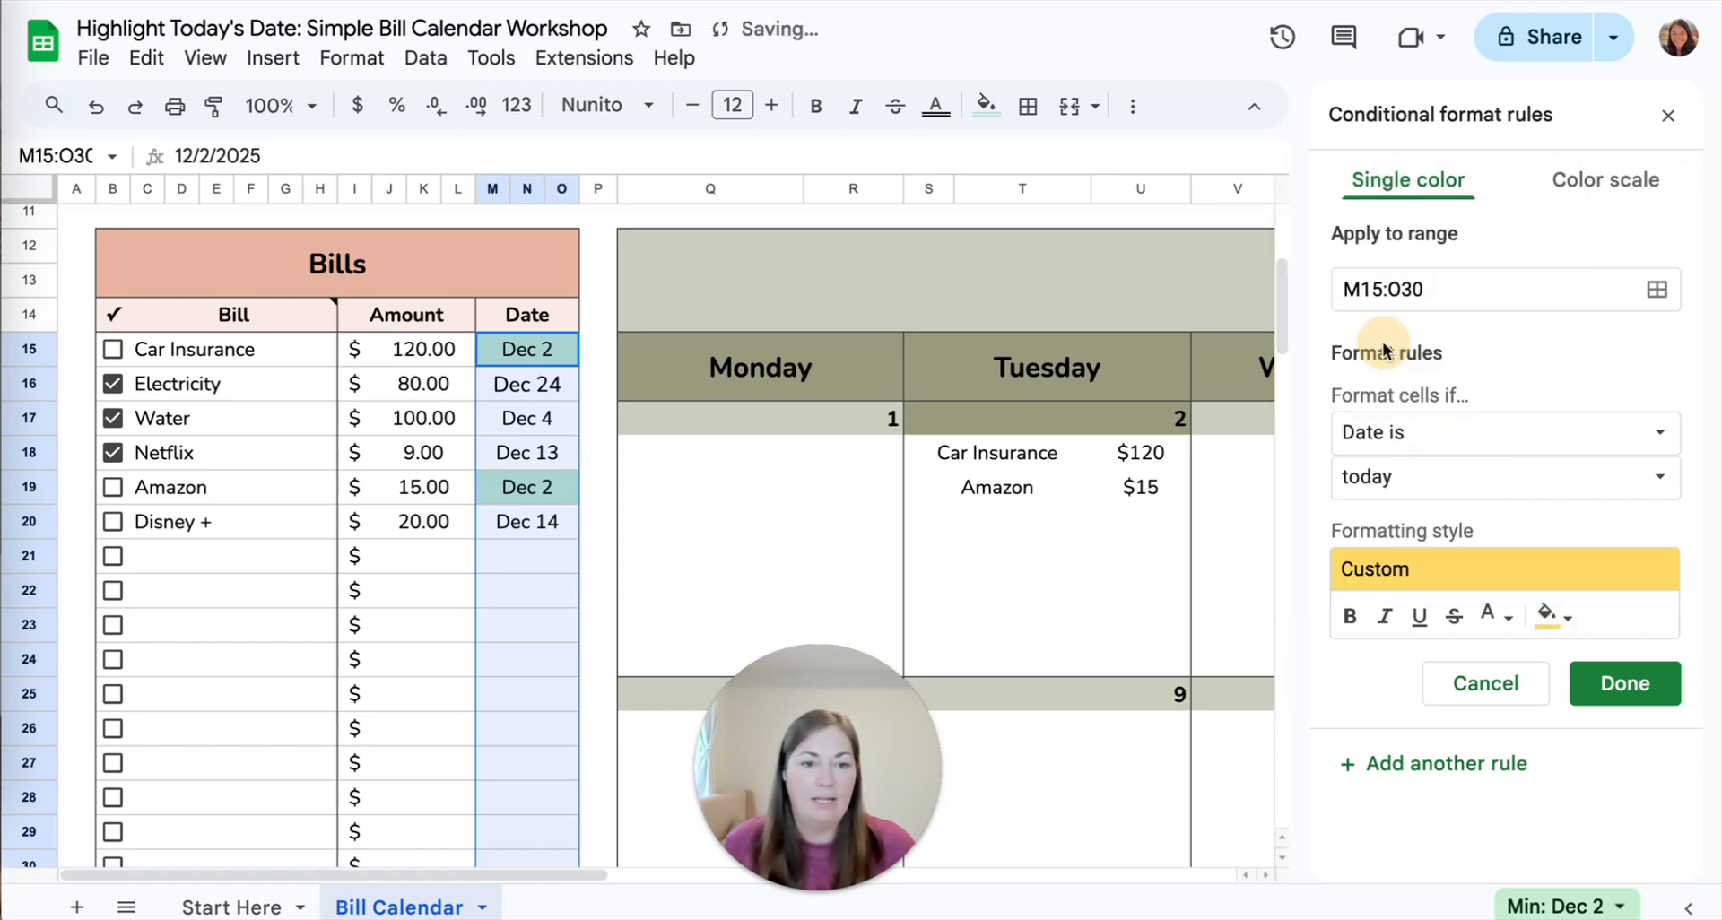
# Try white text for the highlighted dates and undo it.
pyautogui.click(1511, 621)
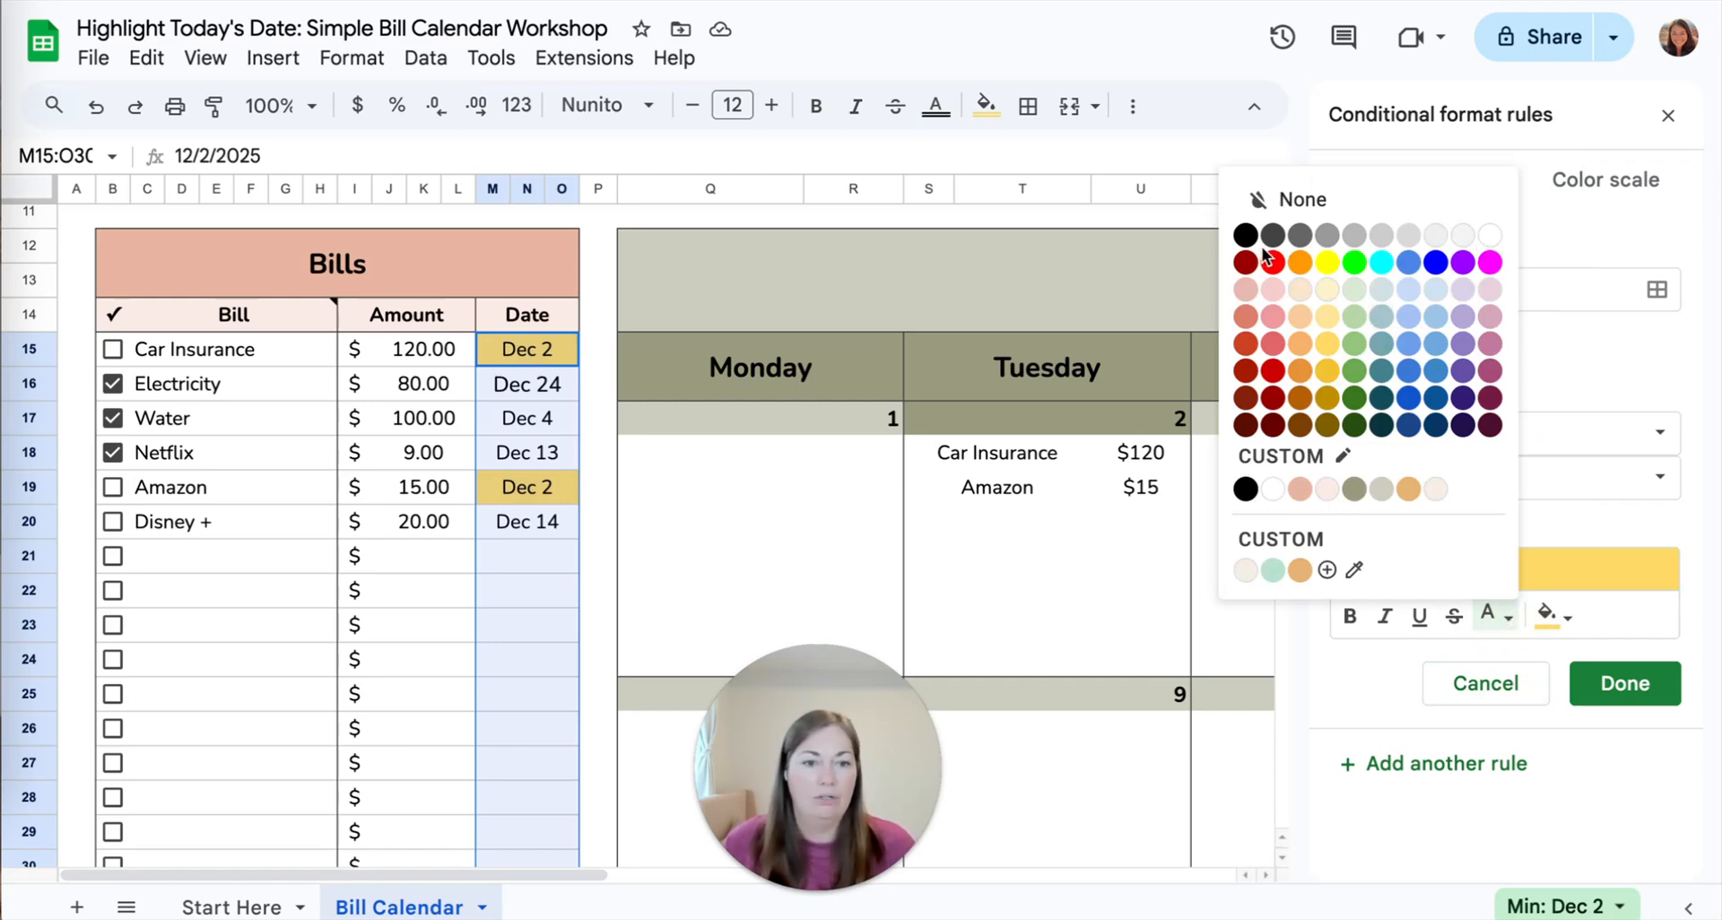
pyautogui.click(1490, 237)
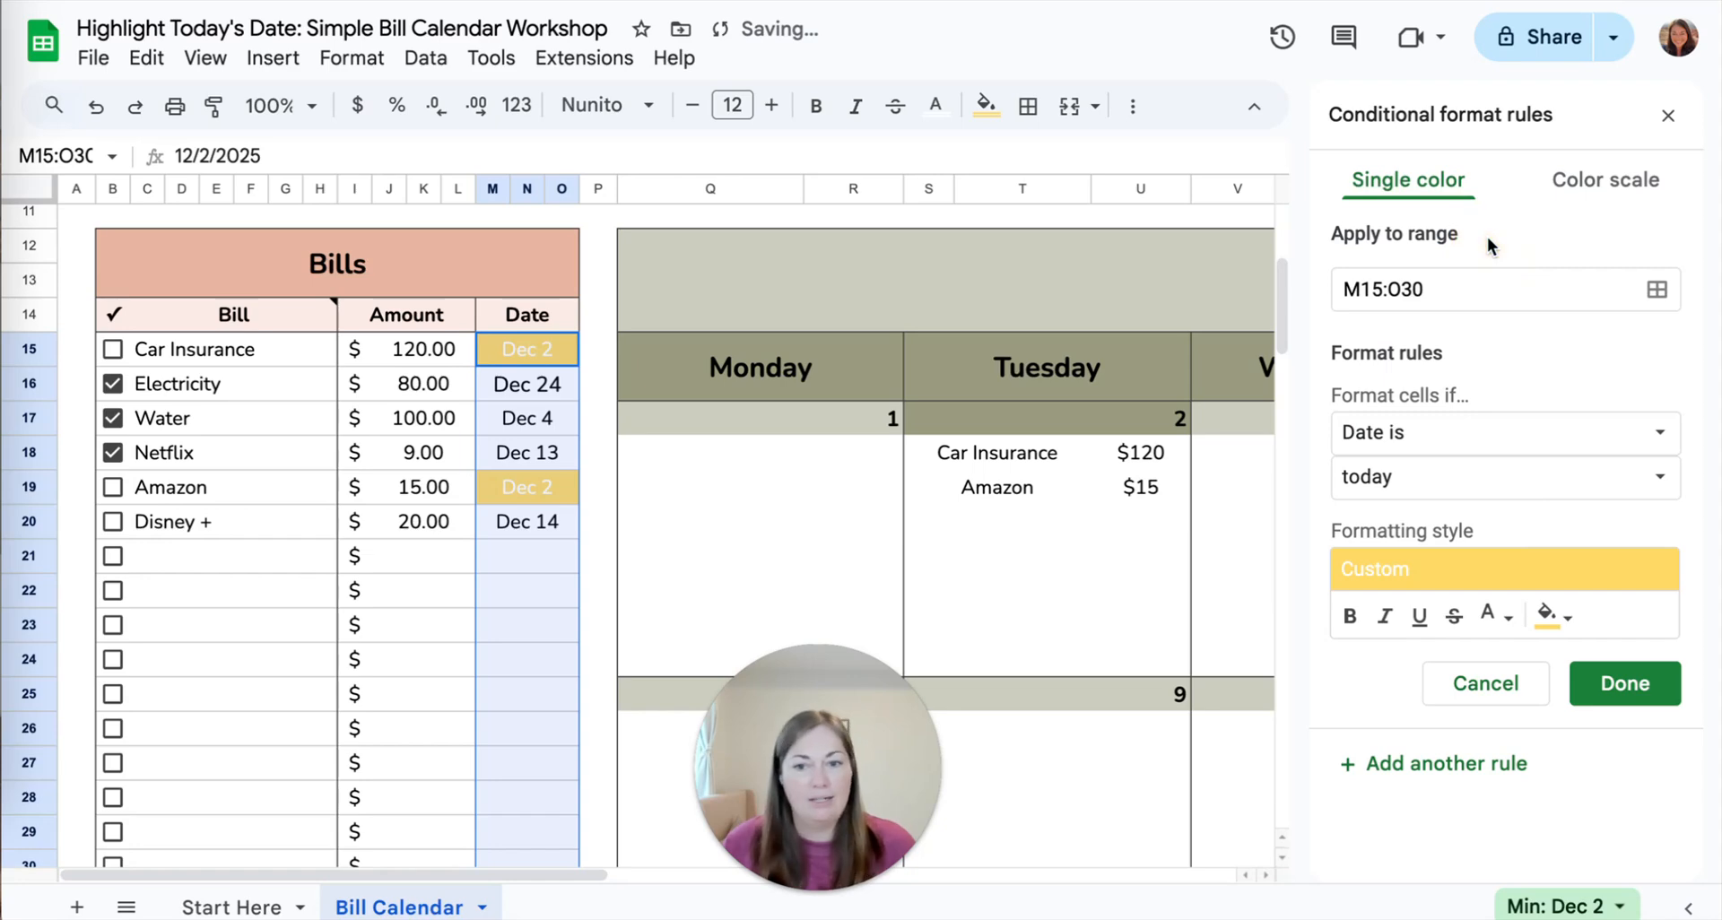
pyautogui.hotkey('ctrl', 'z')
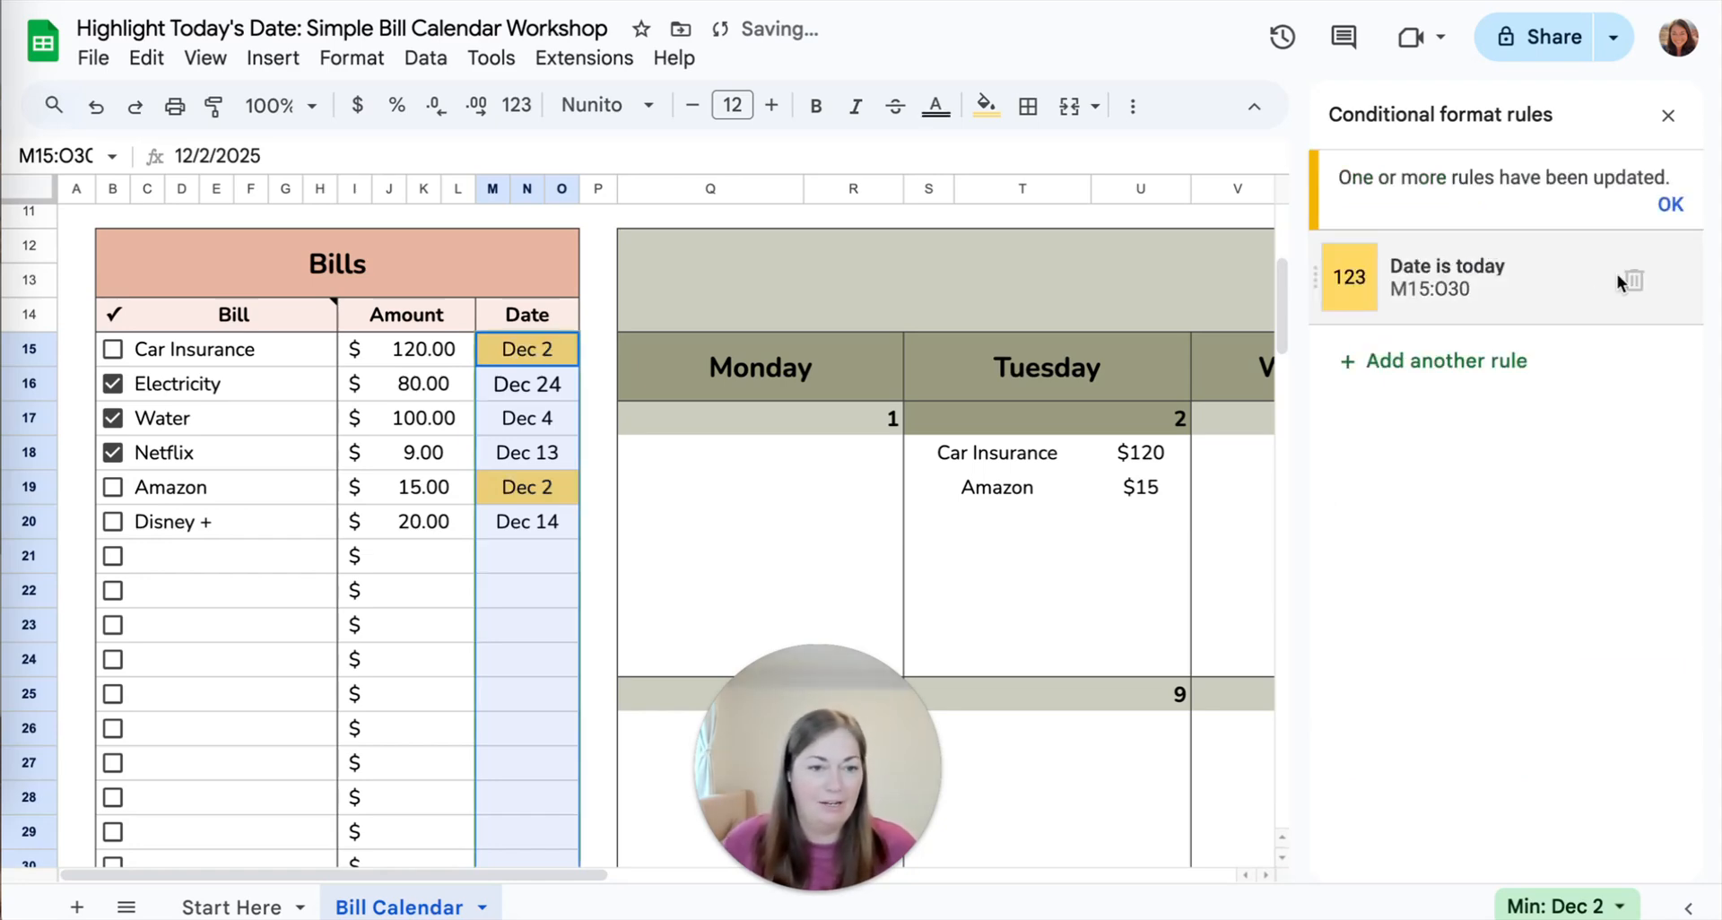
# Edit the "Date is today" rule to use bold black text, and save it.
pyautogui.click(1511, 286)
pyautogui.click(1492, 696)
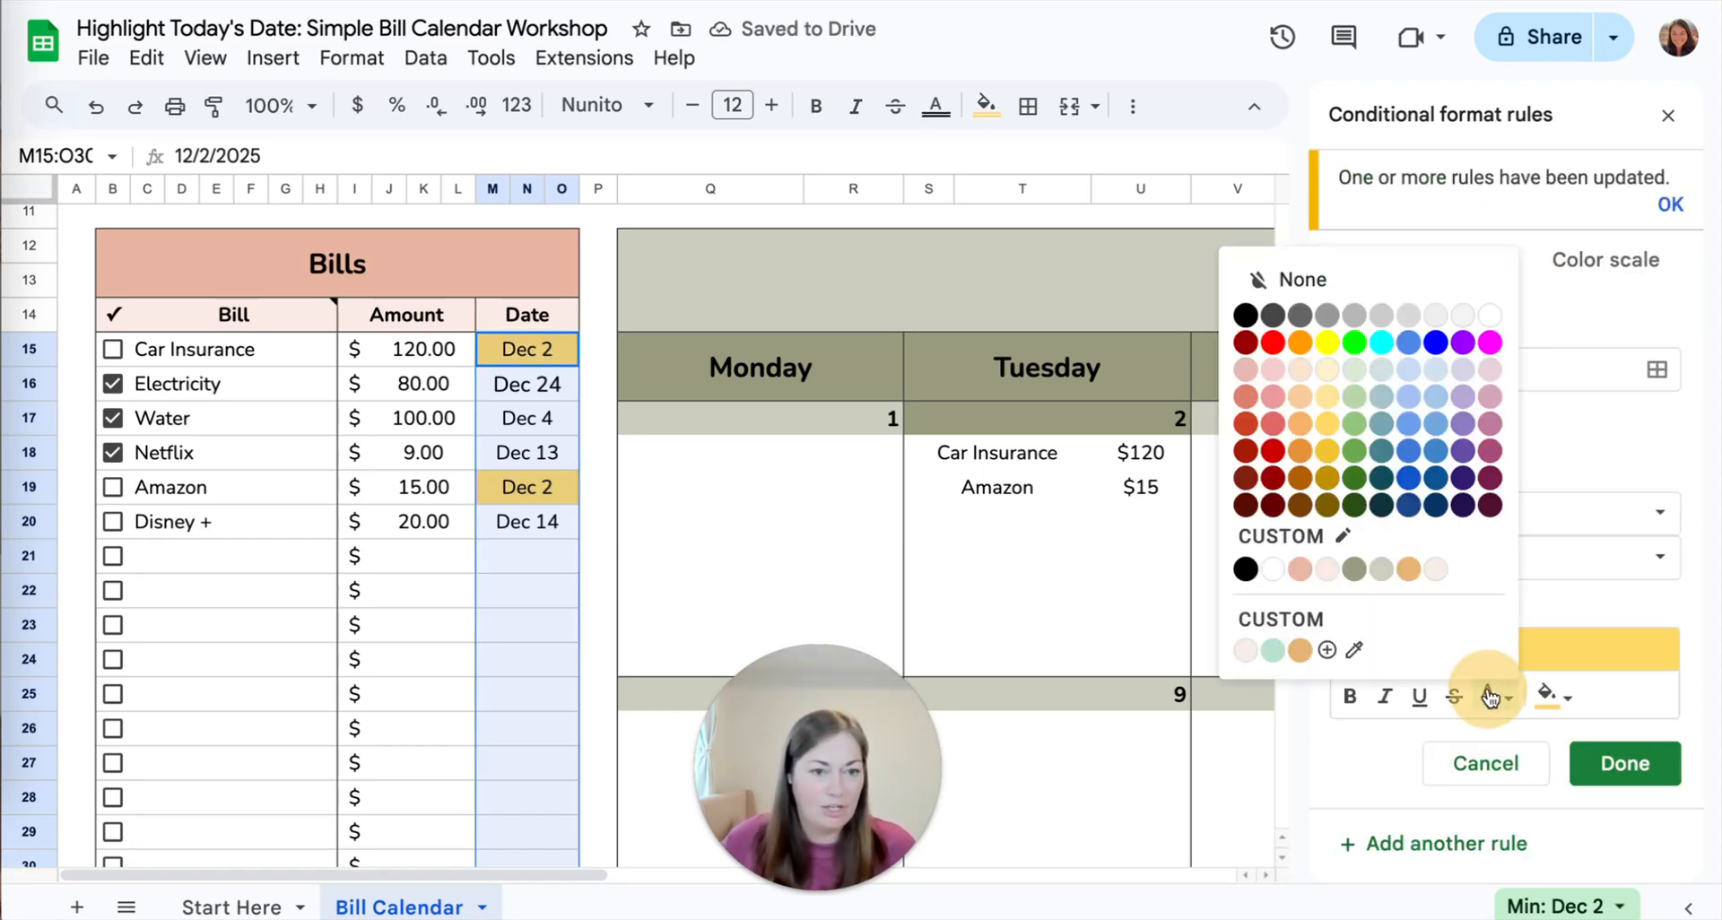
pyautogui.click(1248, 314)
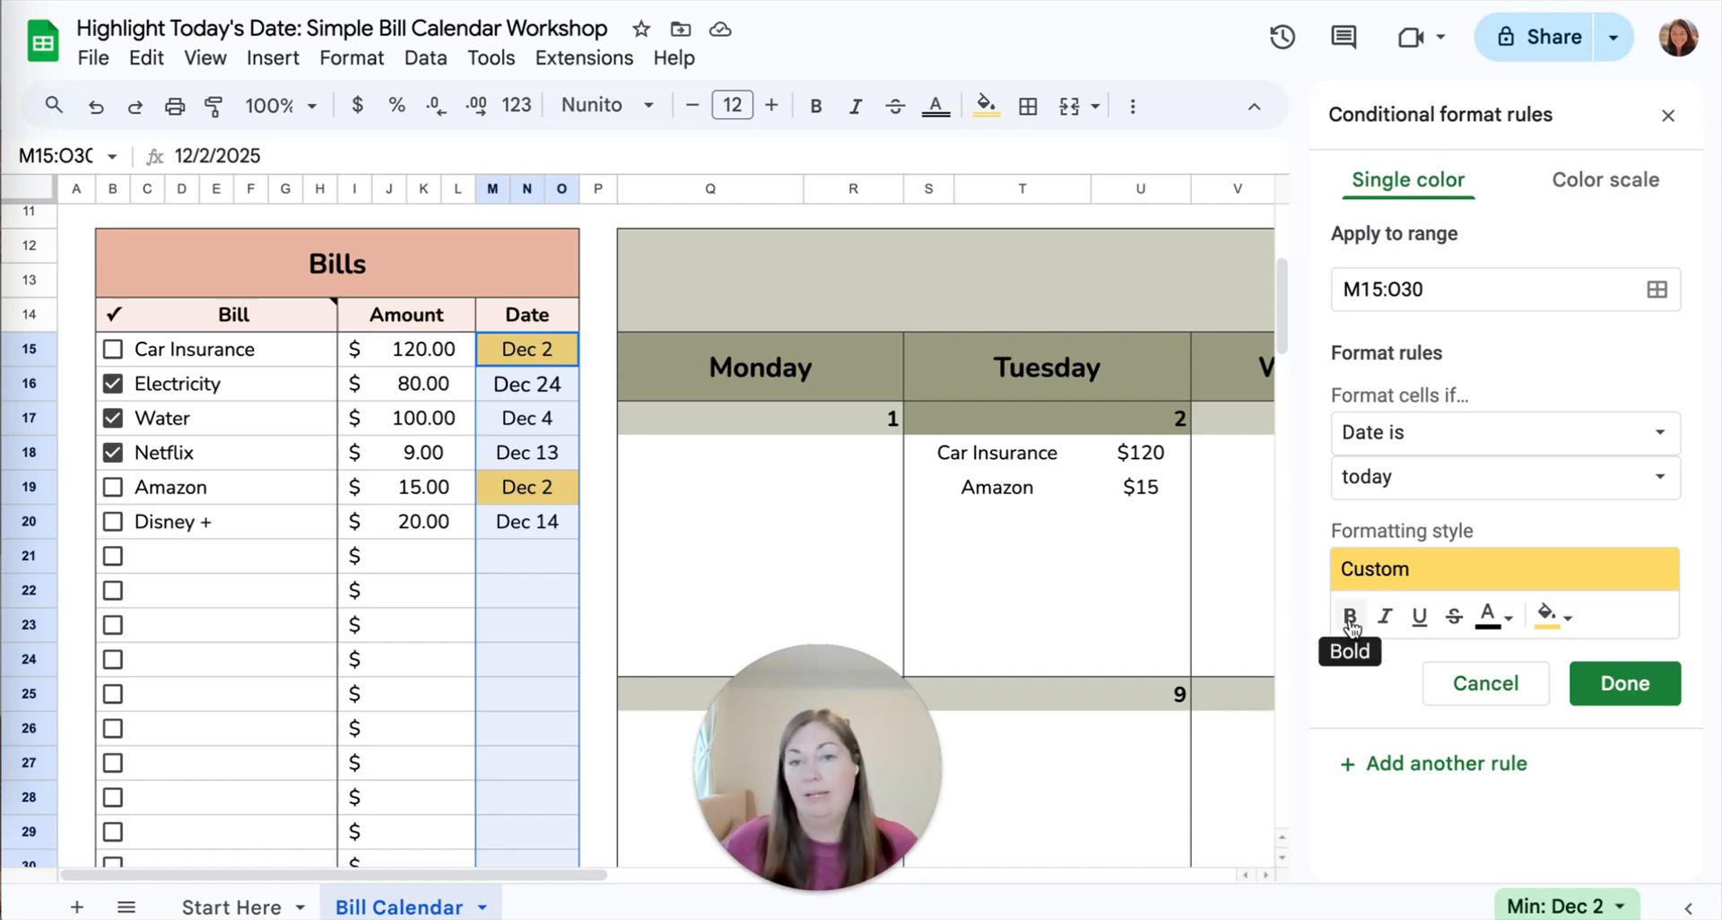
pyautogui.click(1350, 619)
pyautogui.click(1387, 619)
pyautogui.click(1389, 621)
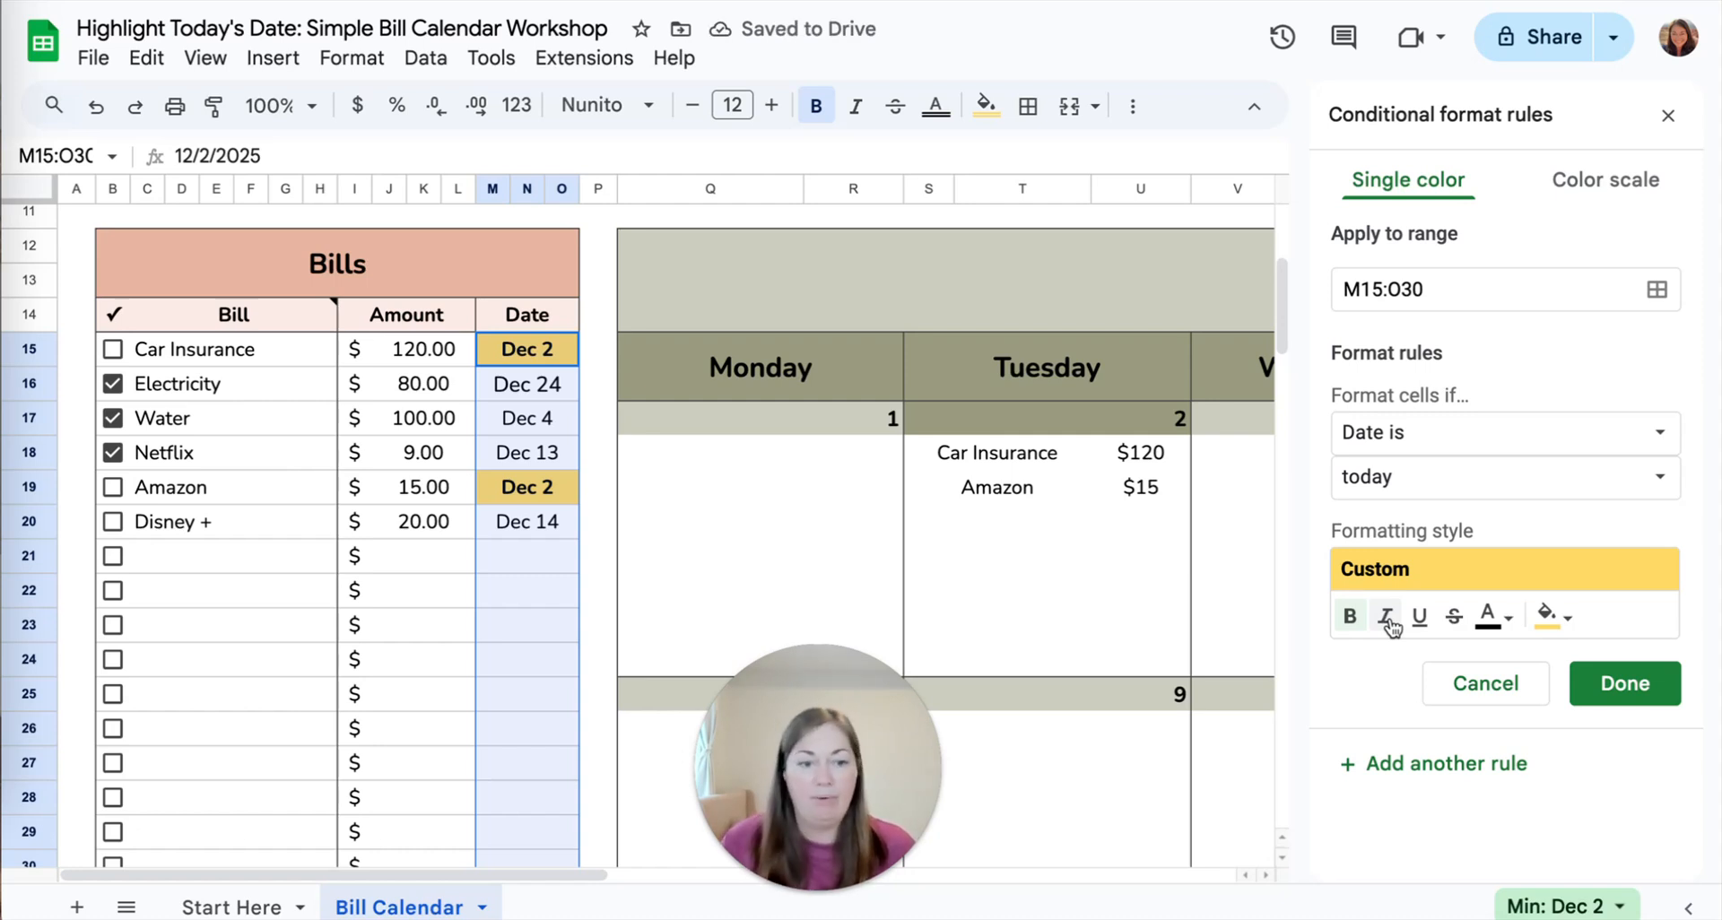
pyautogui.click(1628, 683)
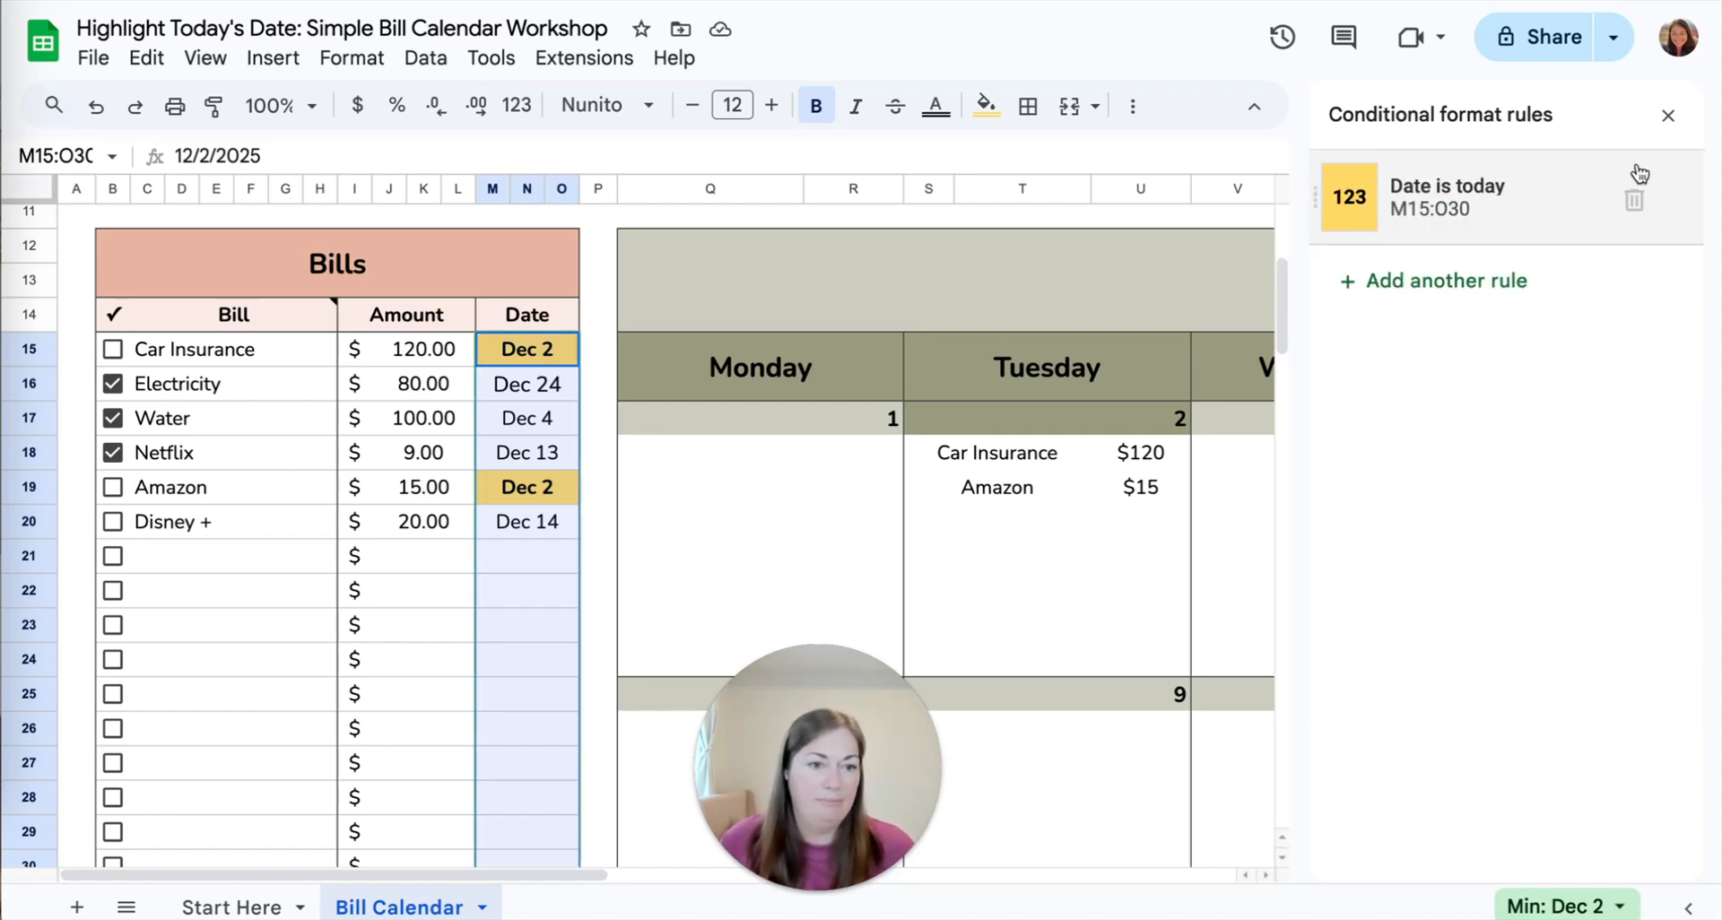
# Change the Netflix bill's date to December 2, 2025.
pyautogui.click(465, 524)
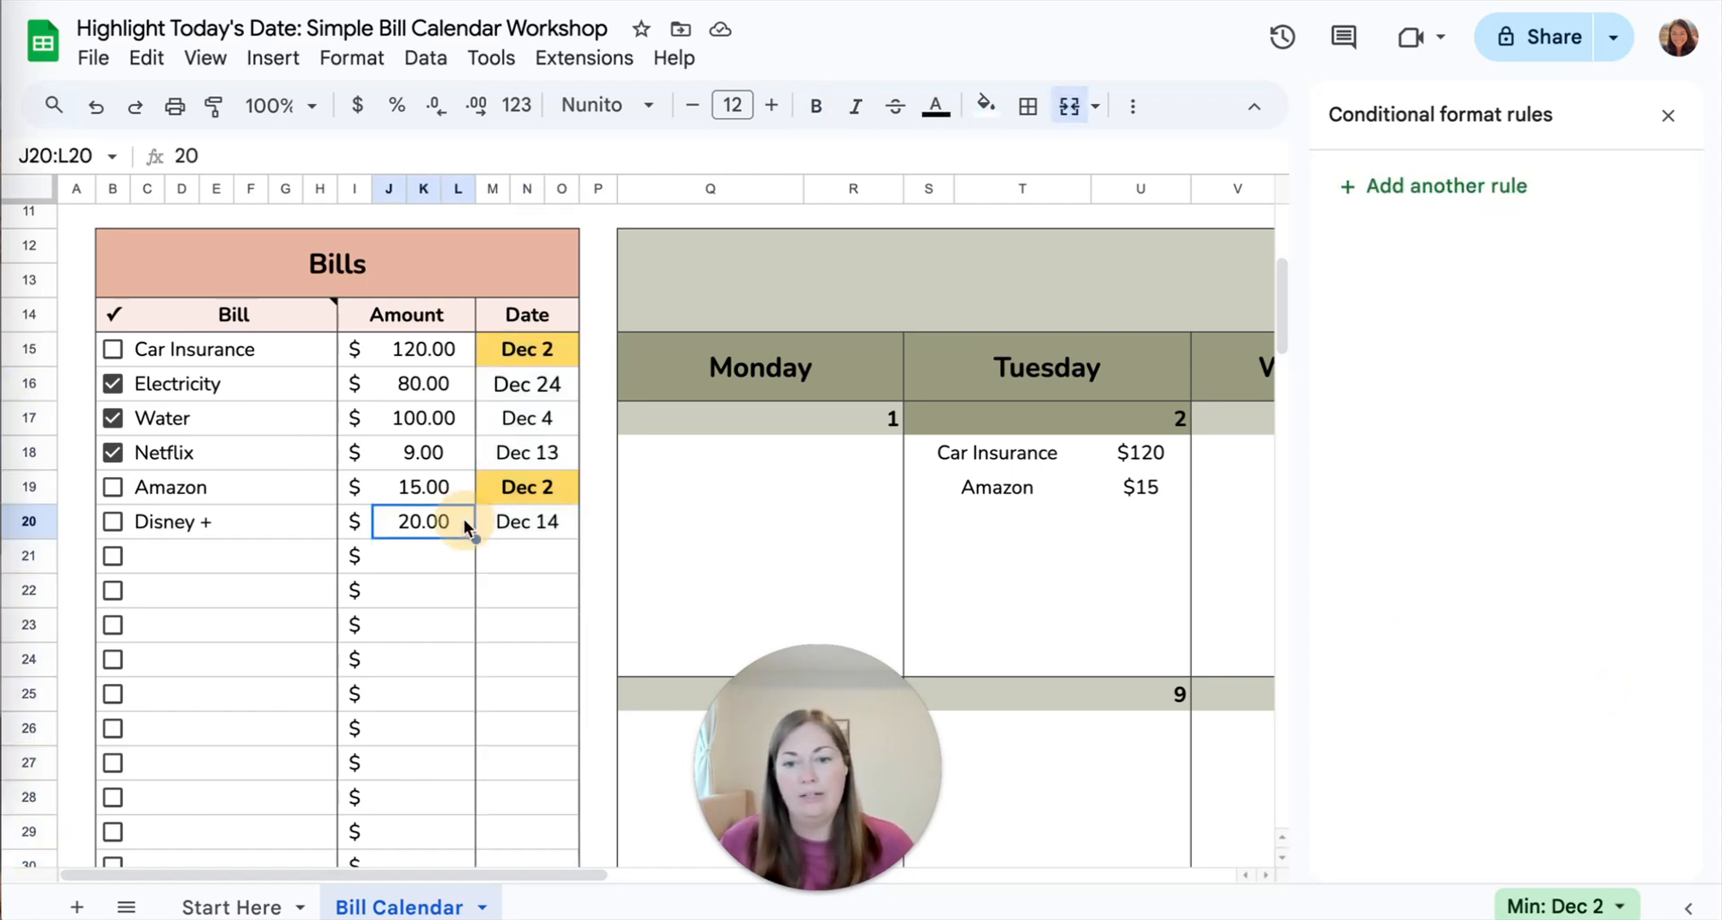
pyautogui.doubleClick(528, 452)
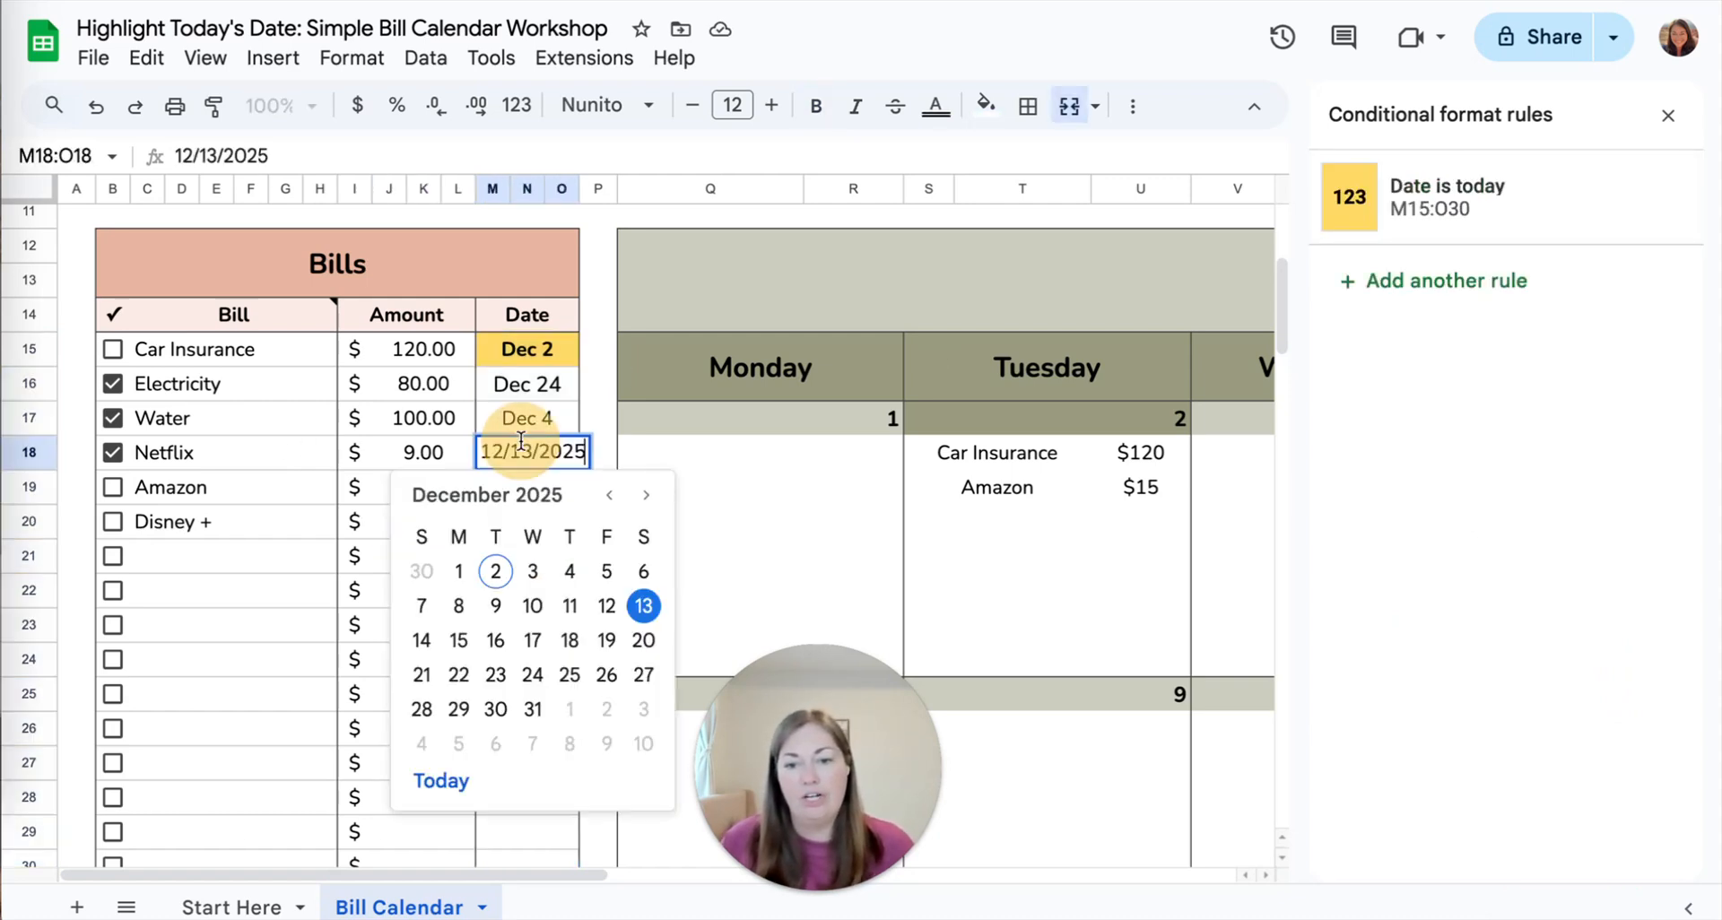
pyautogui.click(494, 573)
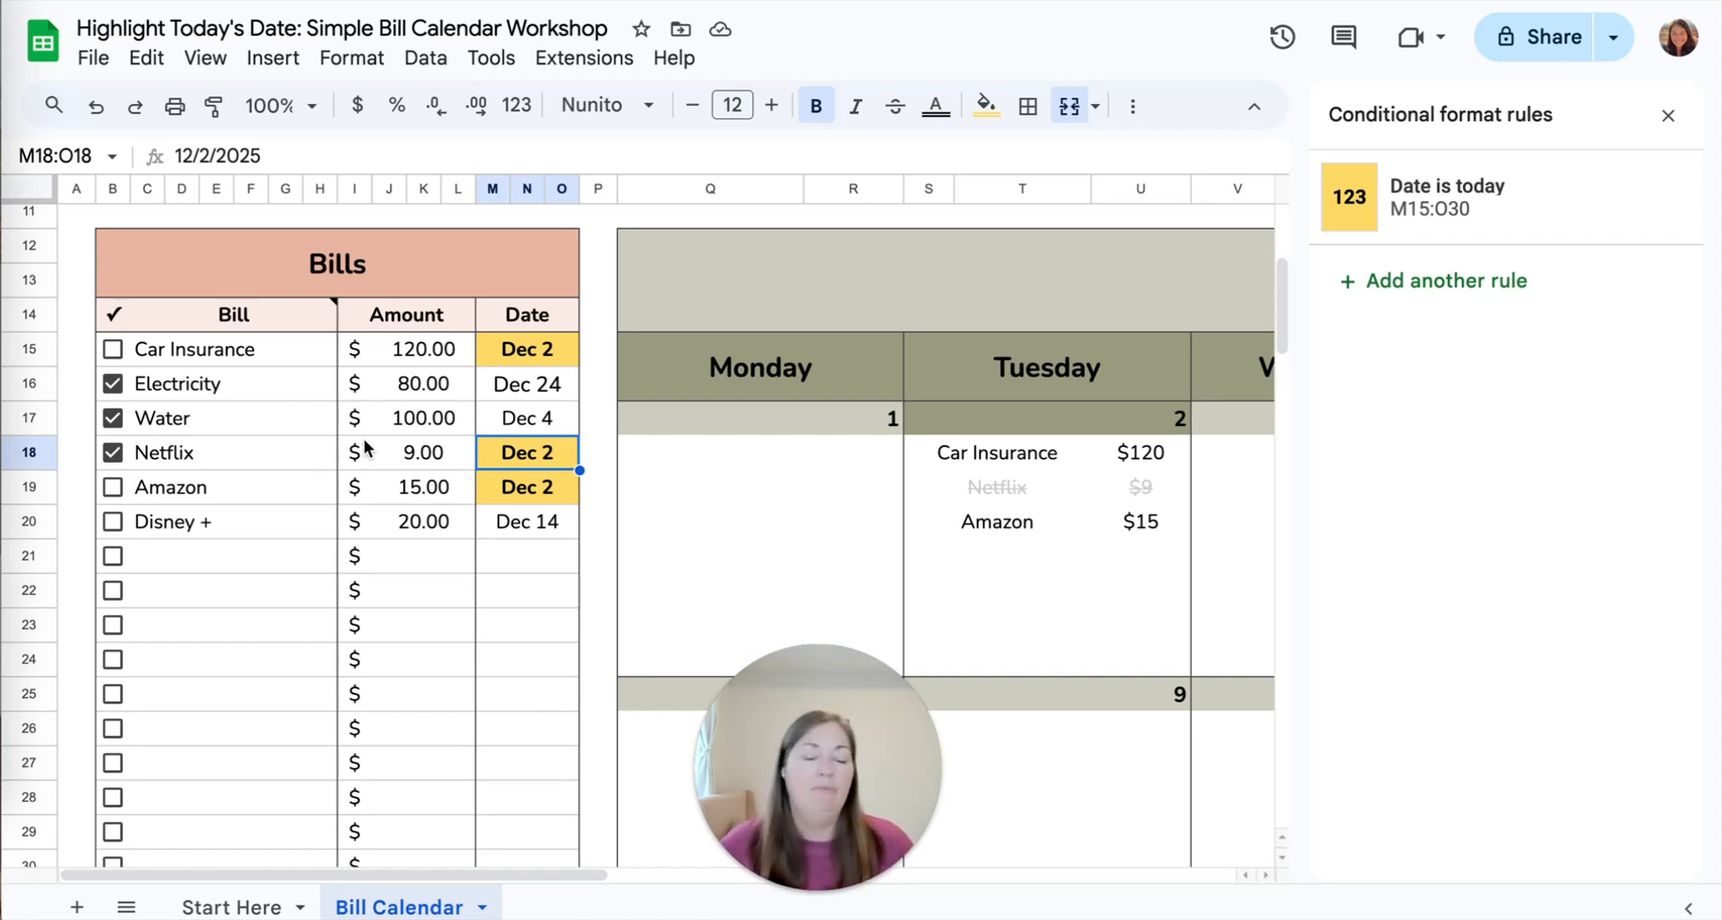
# Delete the "Date is today" conditional format rule from M15:O30.
pyautogui.moveTo(1498, 225)
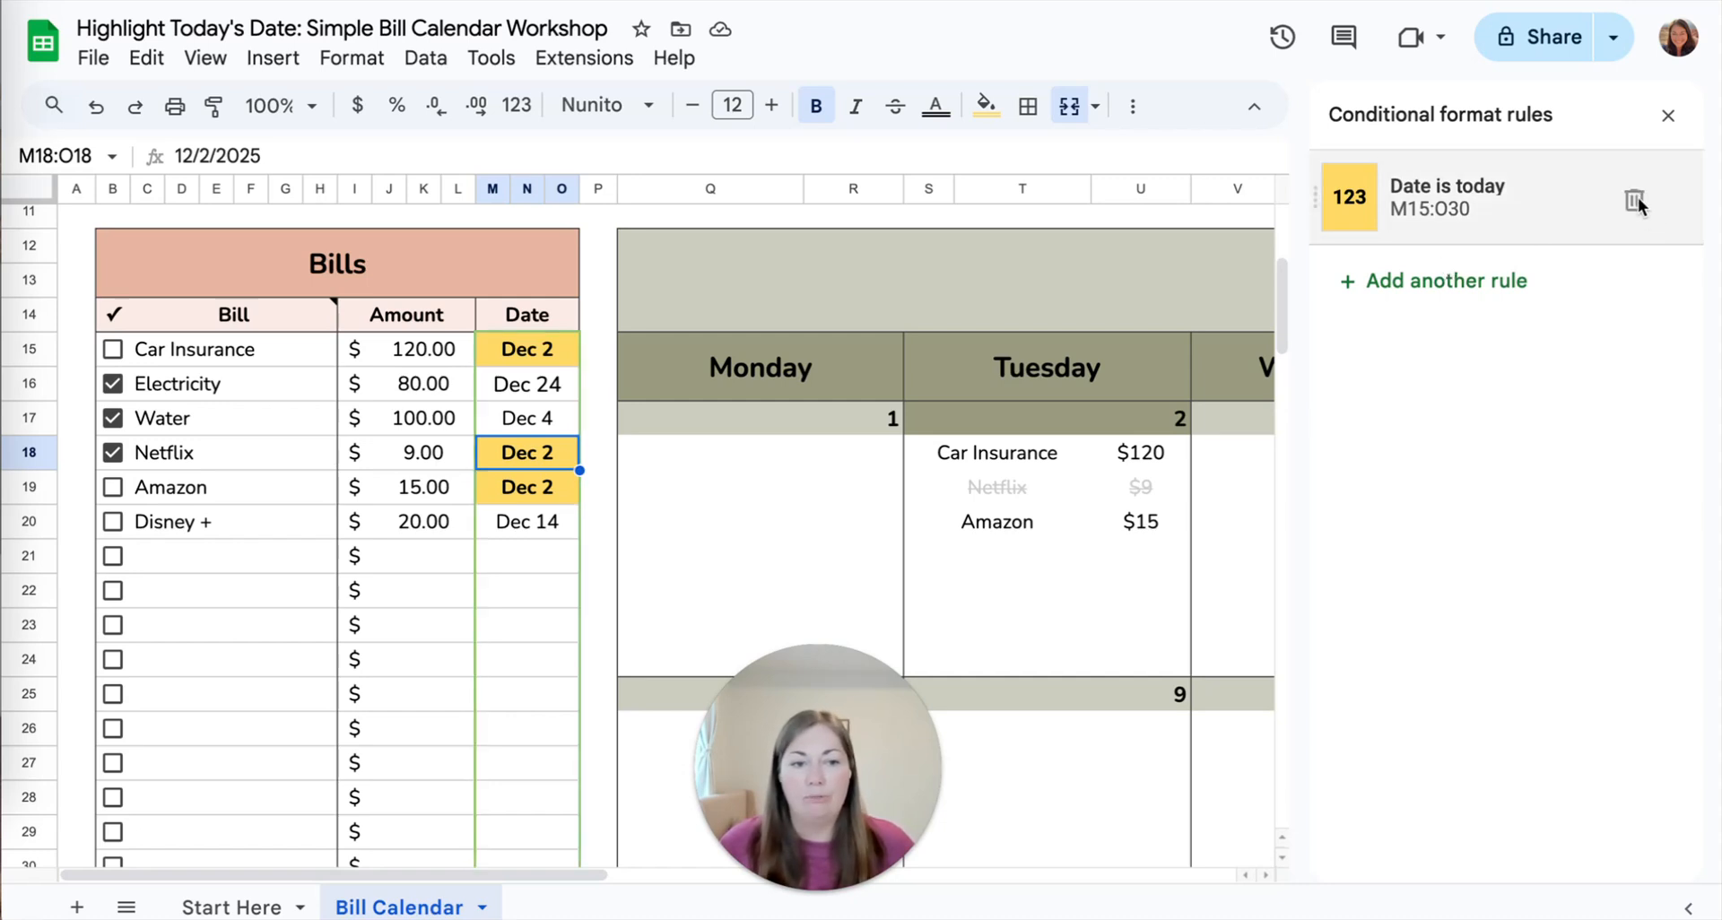
pyautogui.click(1635, 200)
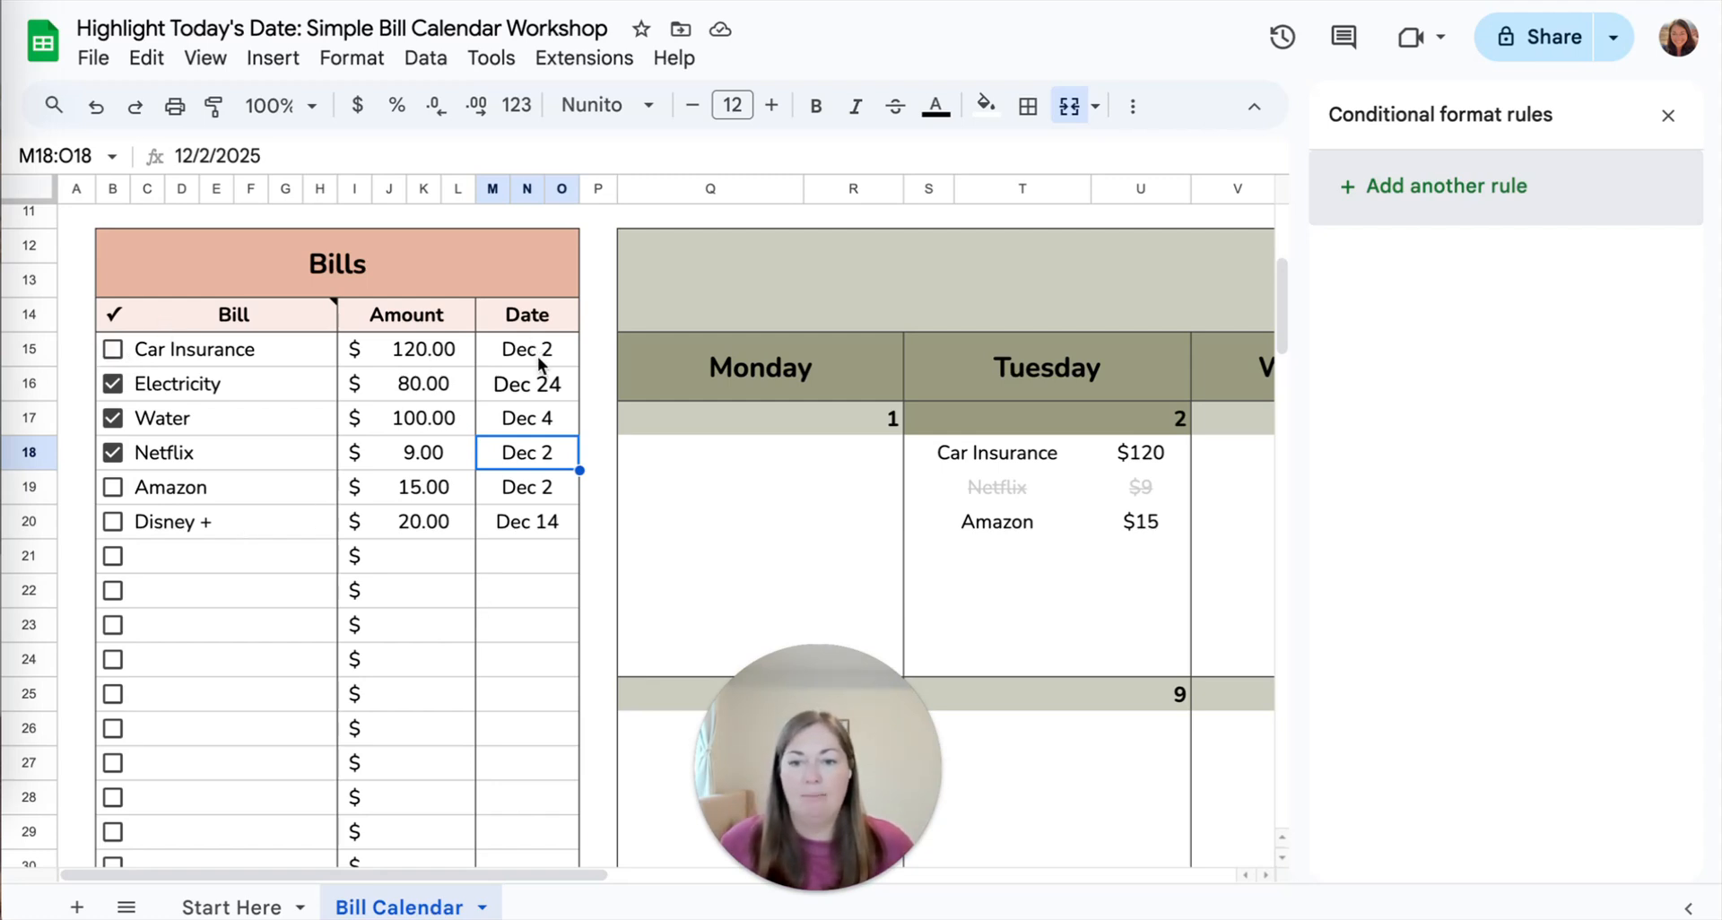
# Start a conditional format rule for the whole bills table, B15:O30, with the condition "Custom formula is".
pyautogui.click(129, 357)
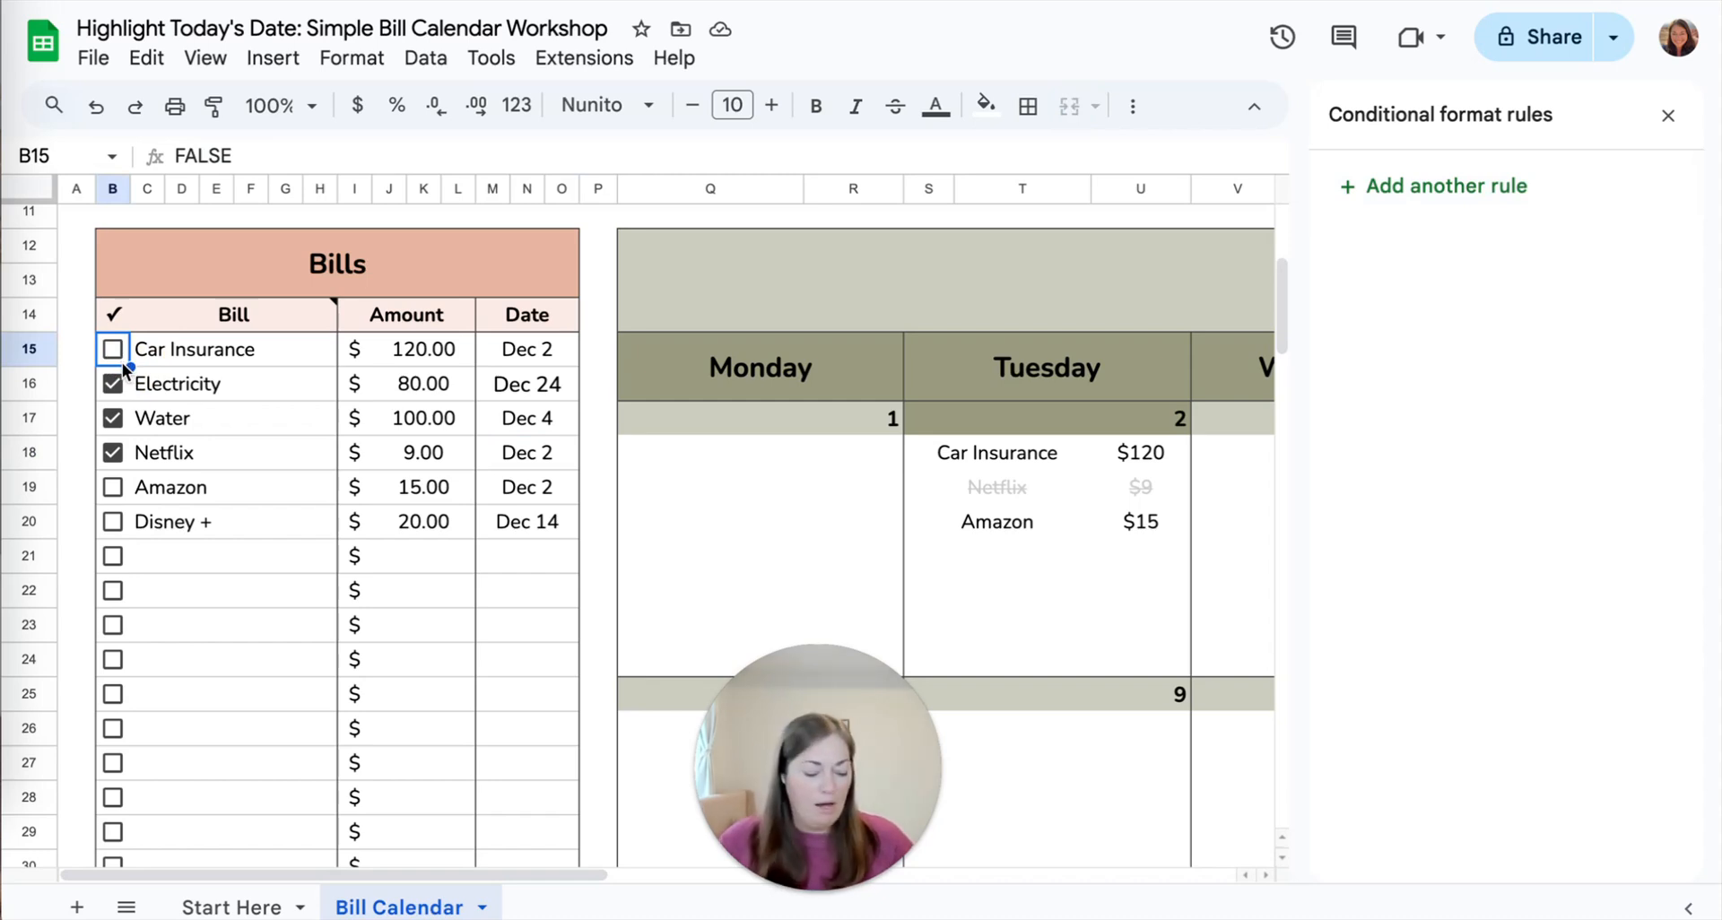
pyautogui.keyDown('shift'); pyautogui.click(540, 863); pyautogui.keyUp('shift')
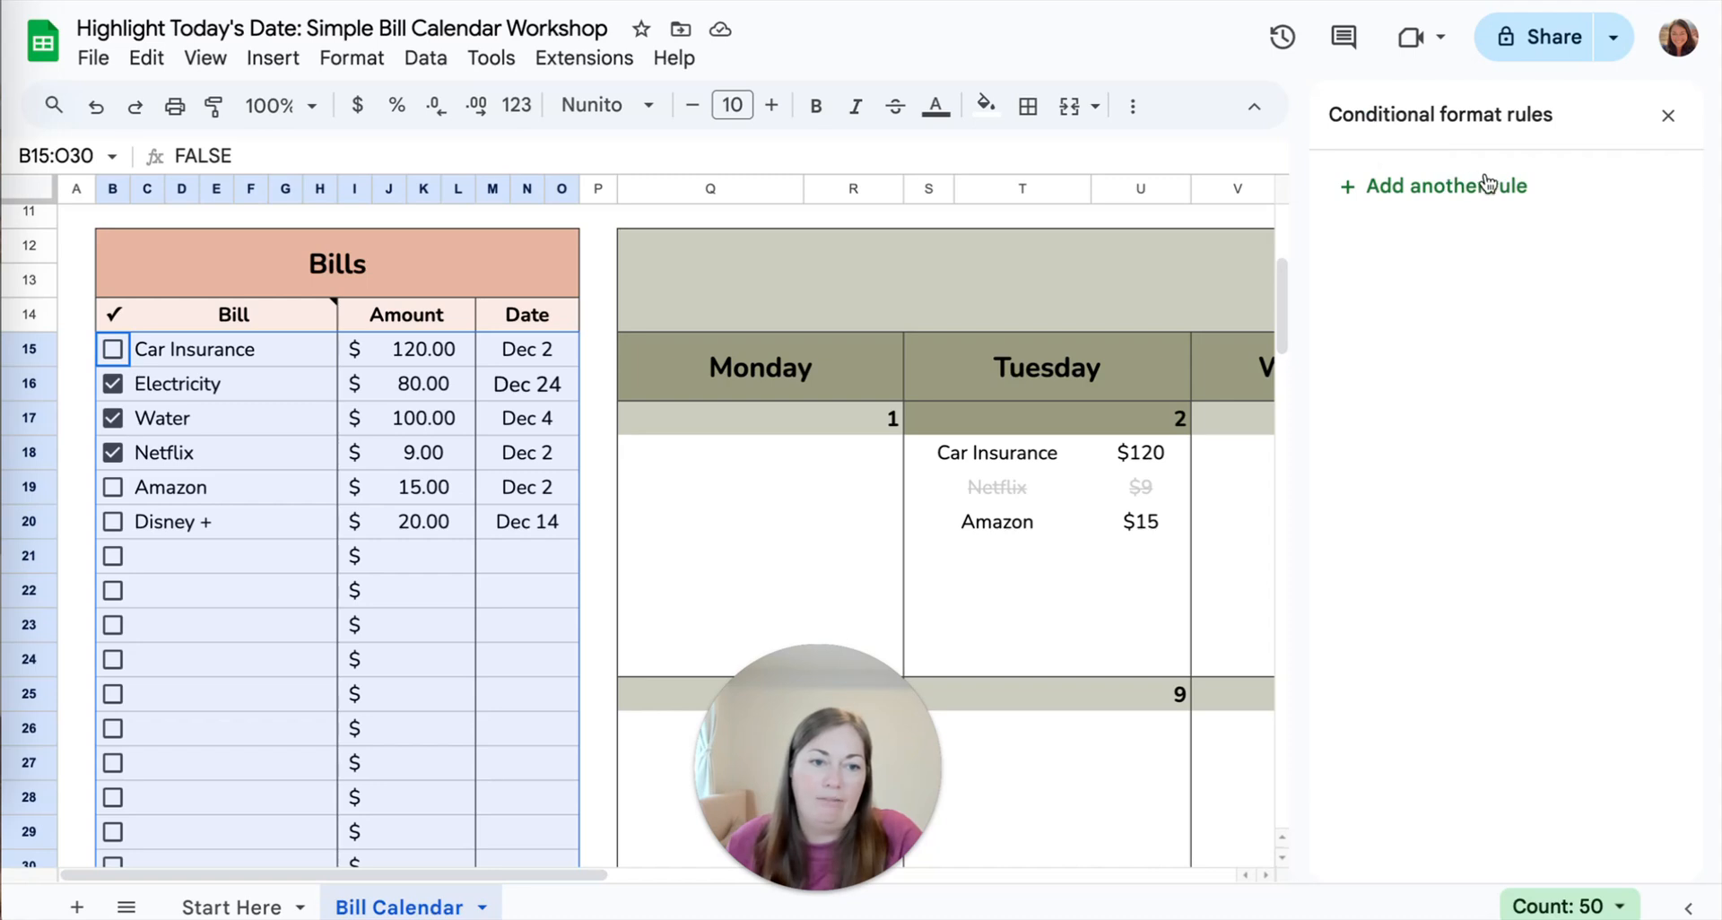
pyautogui.click(1667, 116)
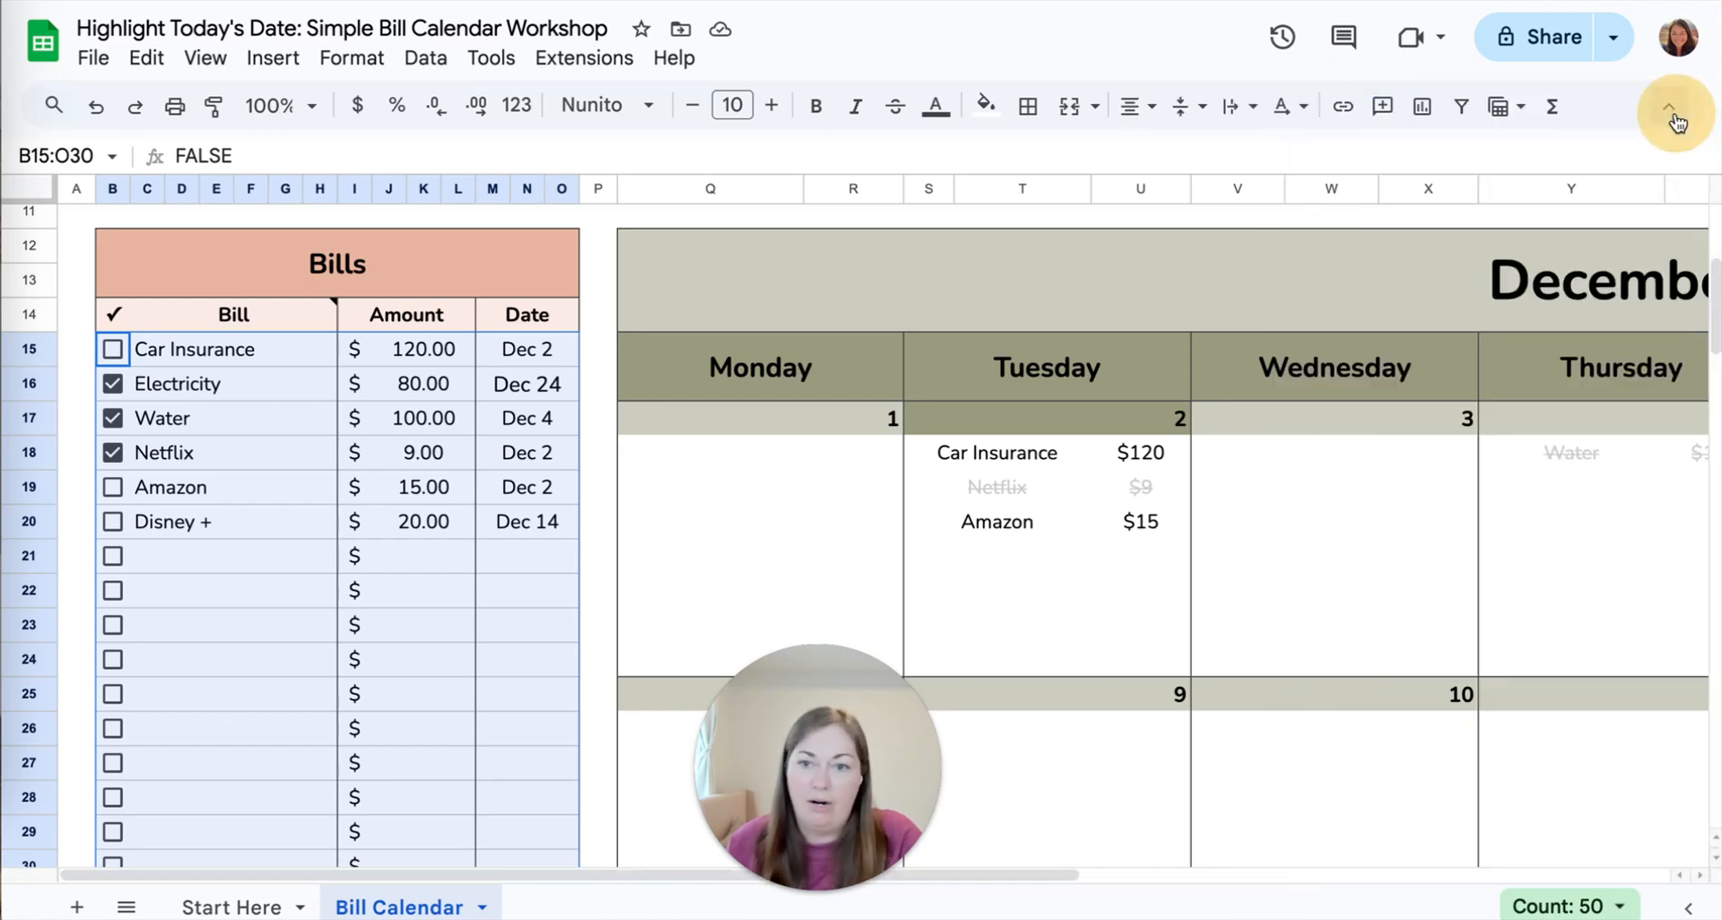
pyautogui.click(350, 59)
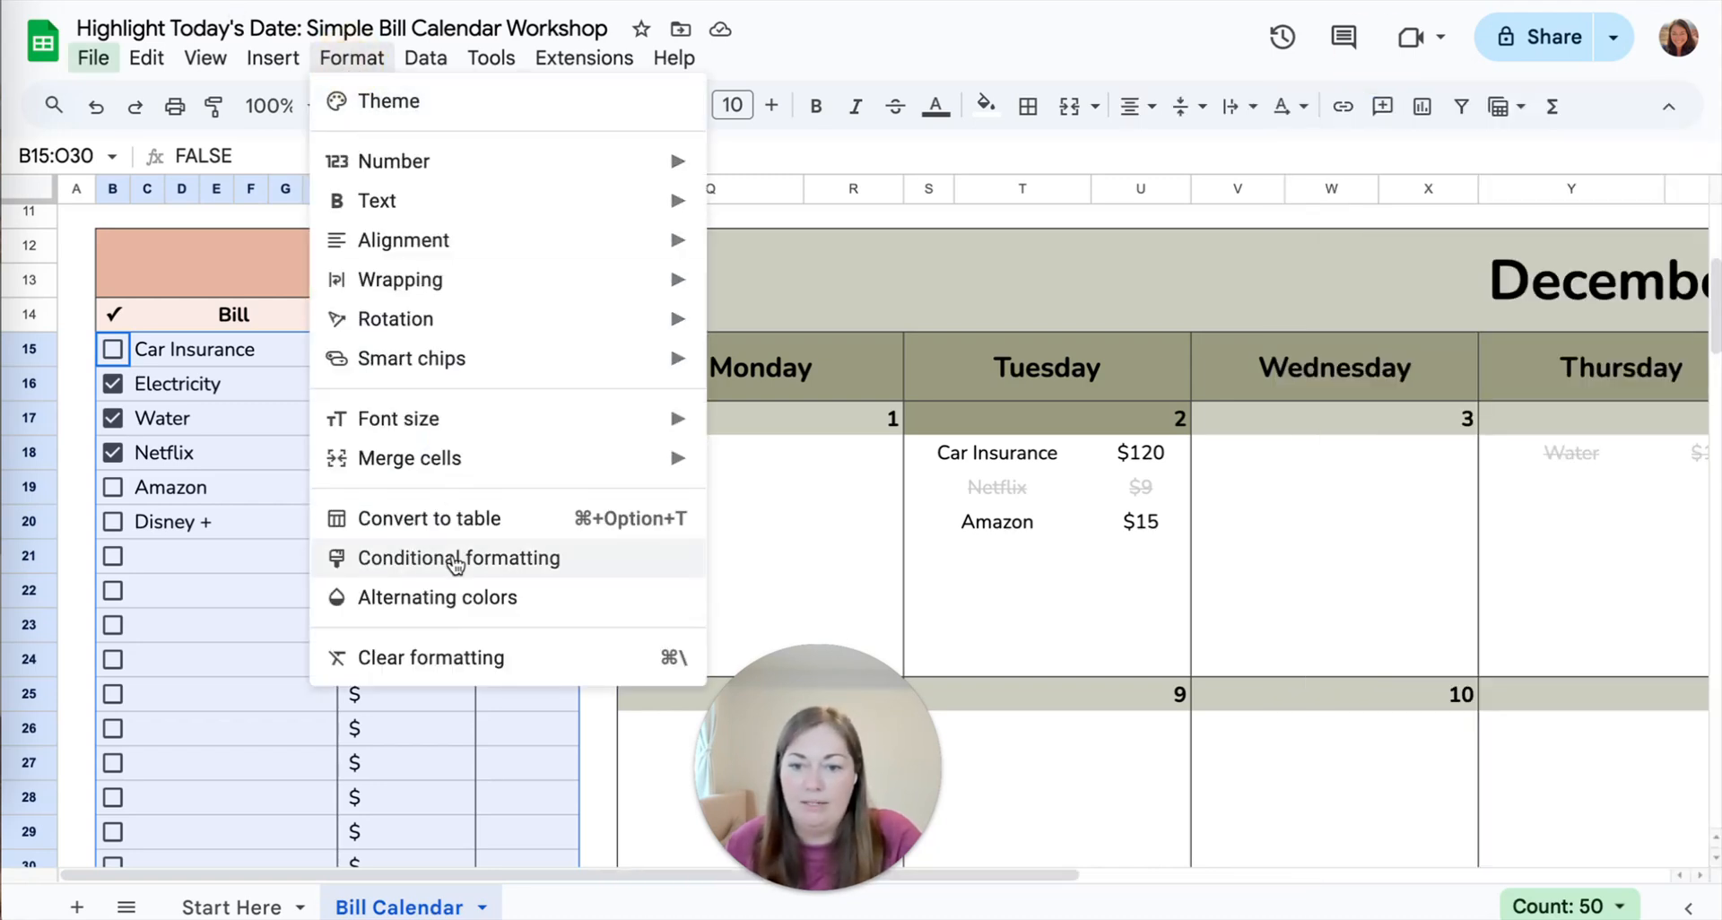
pyautogui.click(458, 558)
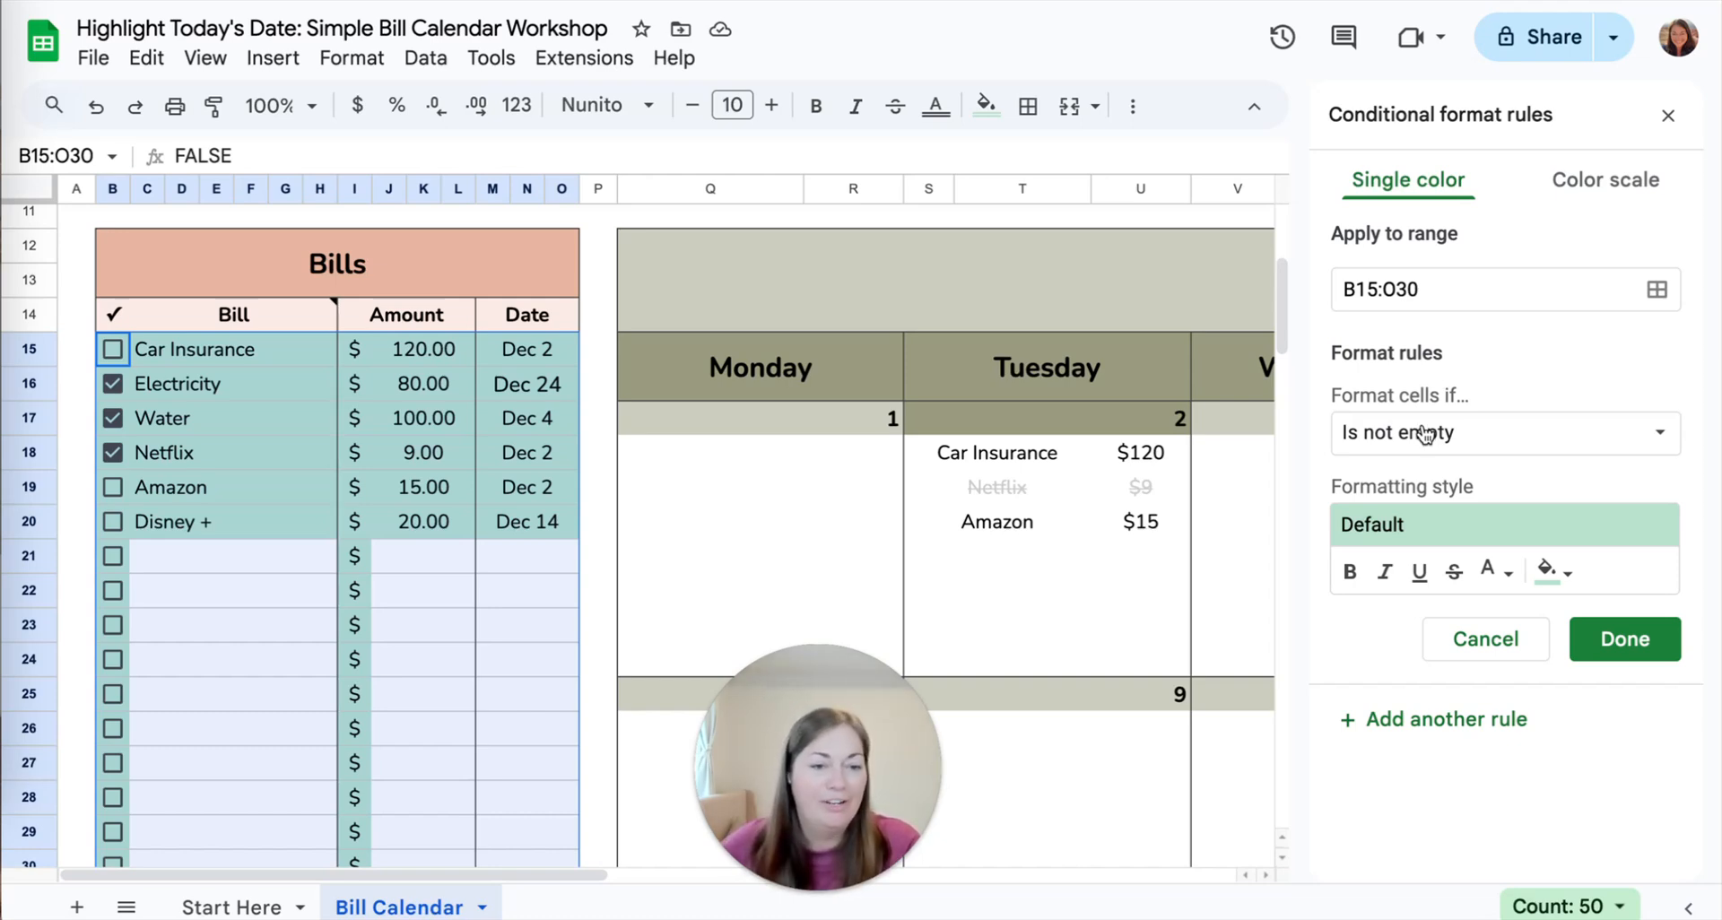
pyautogui.click(1469, 436)
pyautogui.scroll(-2, 1481, 642)
pyautogui.scroll(-1, 1481, 642)
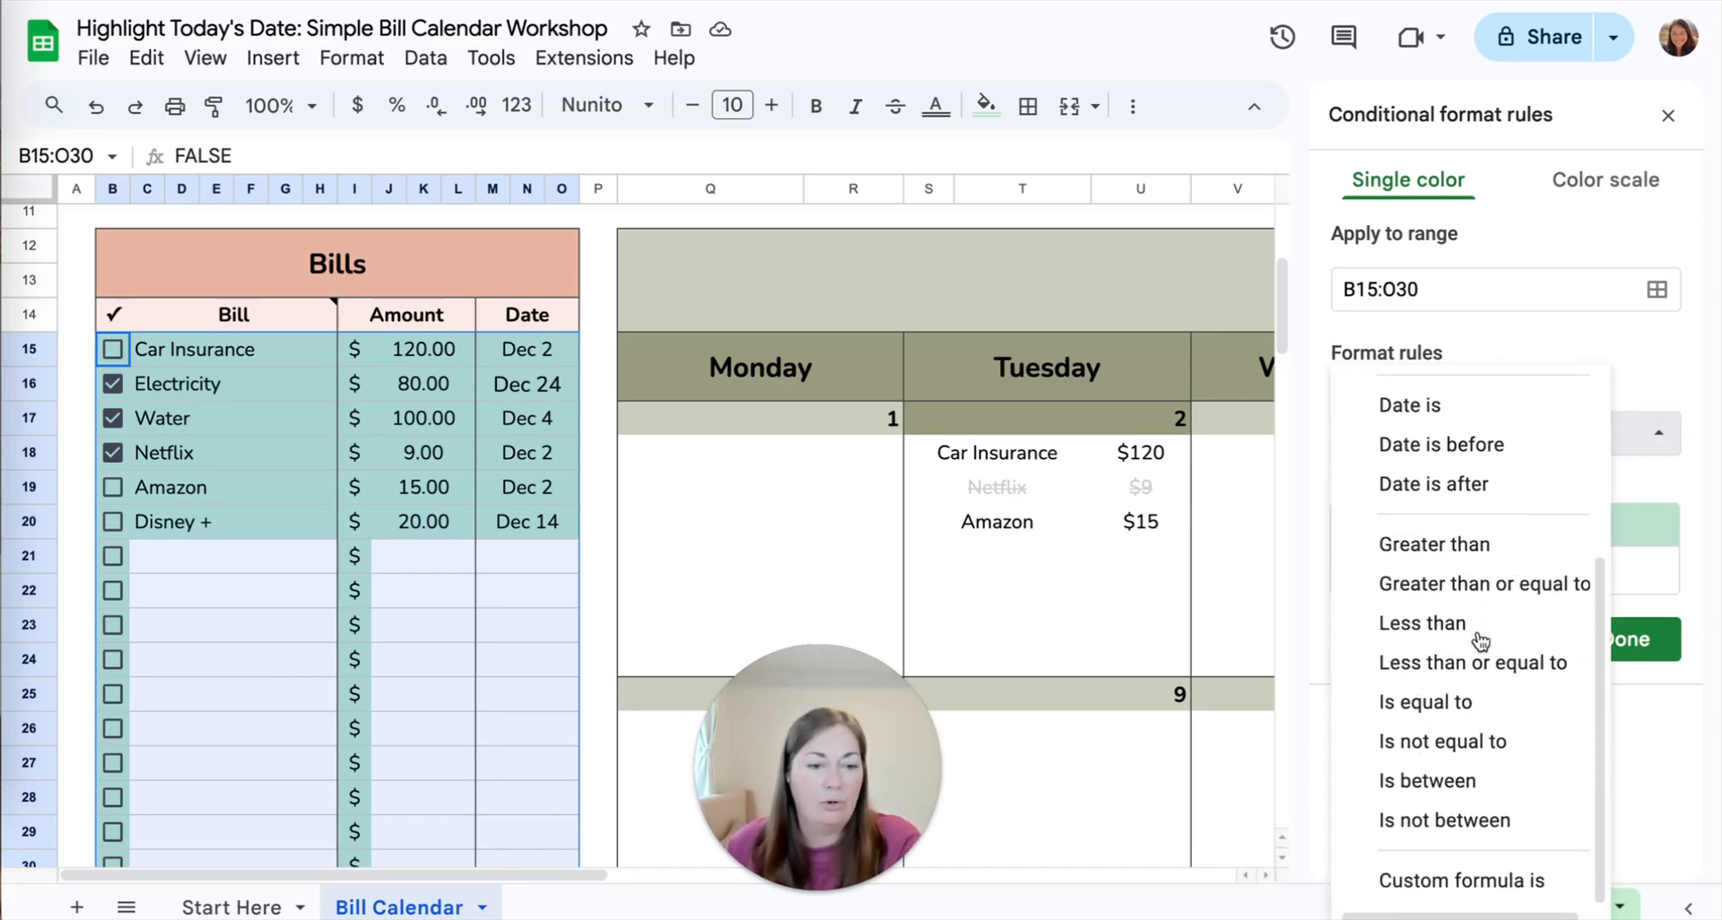
pyautogui.click(1438, 884)
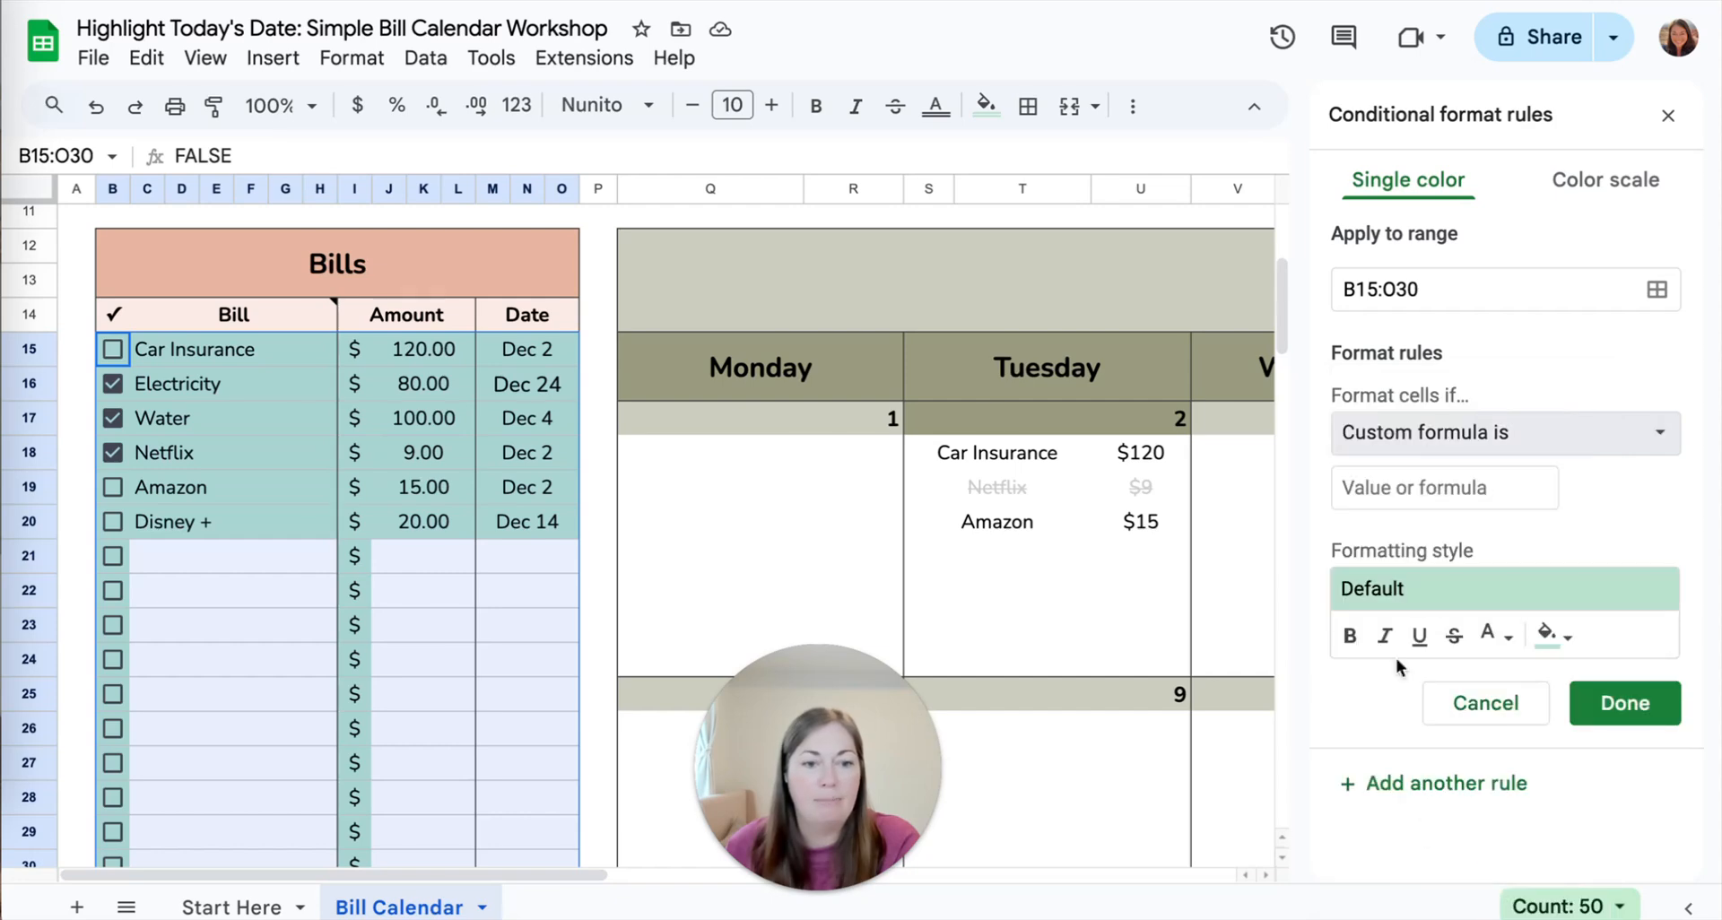
# Enter =$M15=today() as the custom formula of the B15:O30 rule.
pyautogui.click(1350, 496)
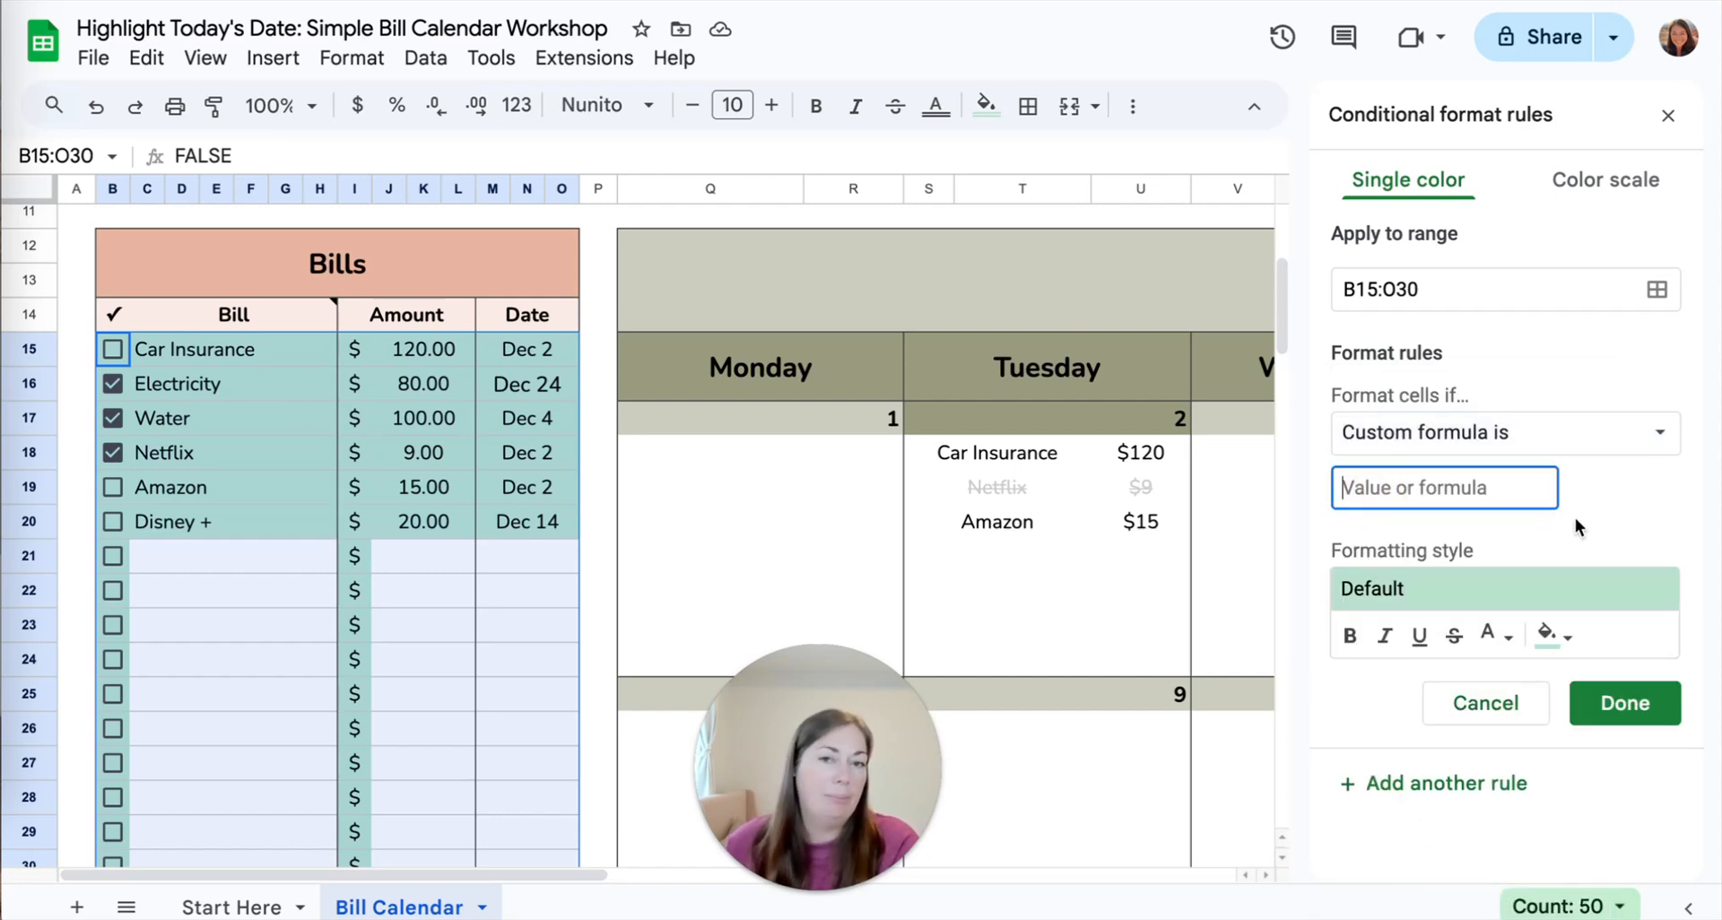
pyautogui.write('=')
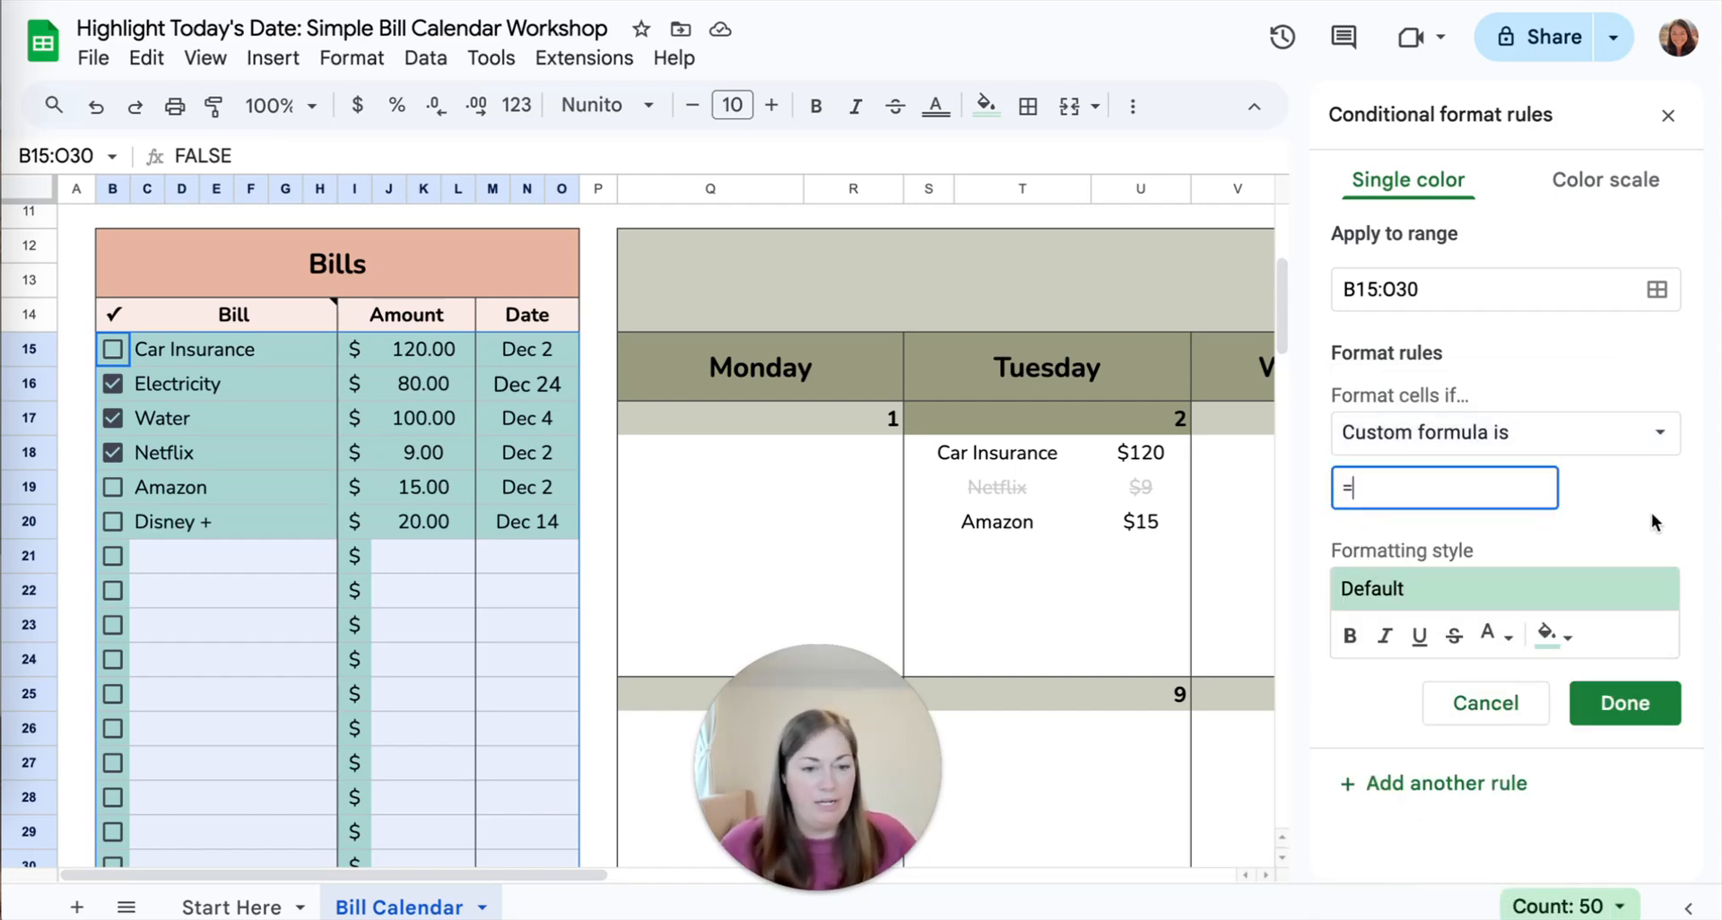
pyautogui.write('?')
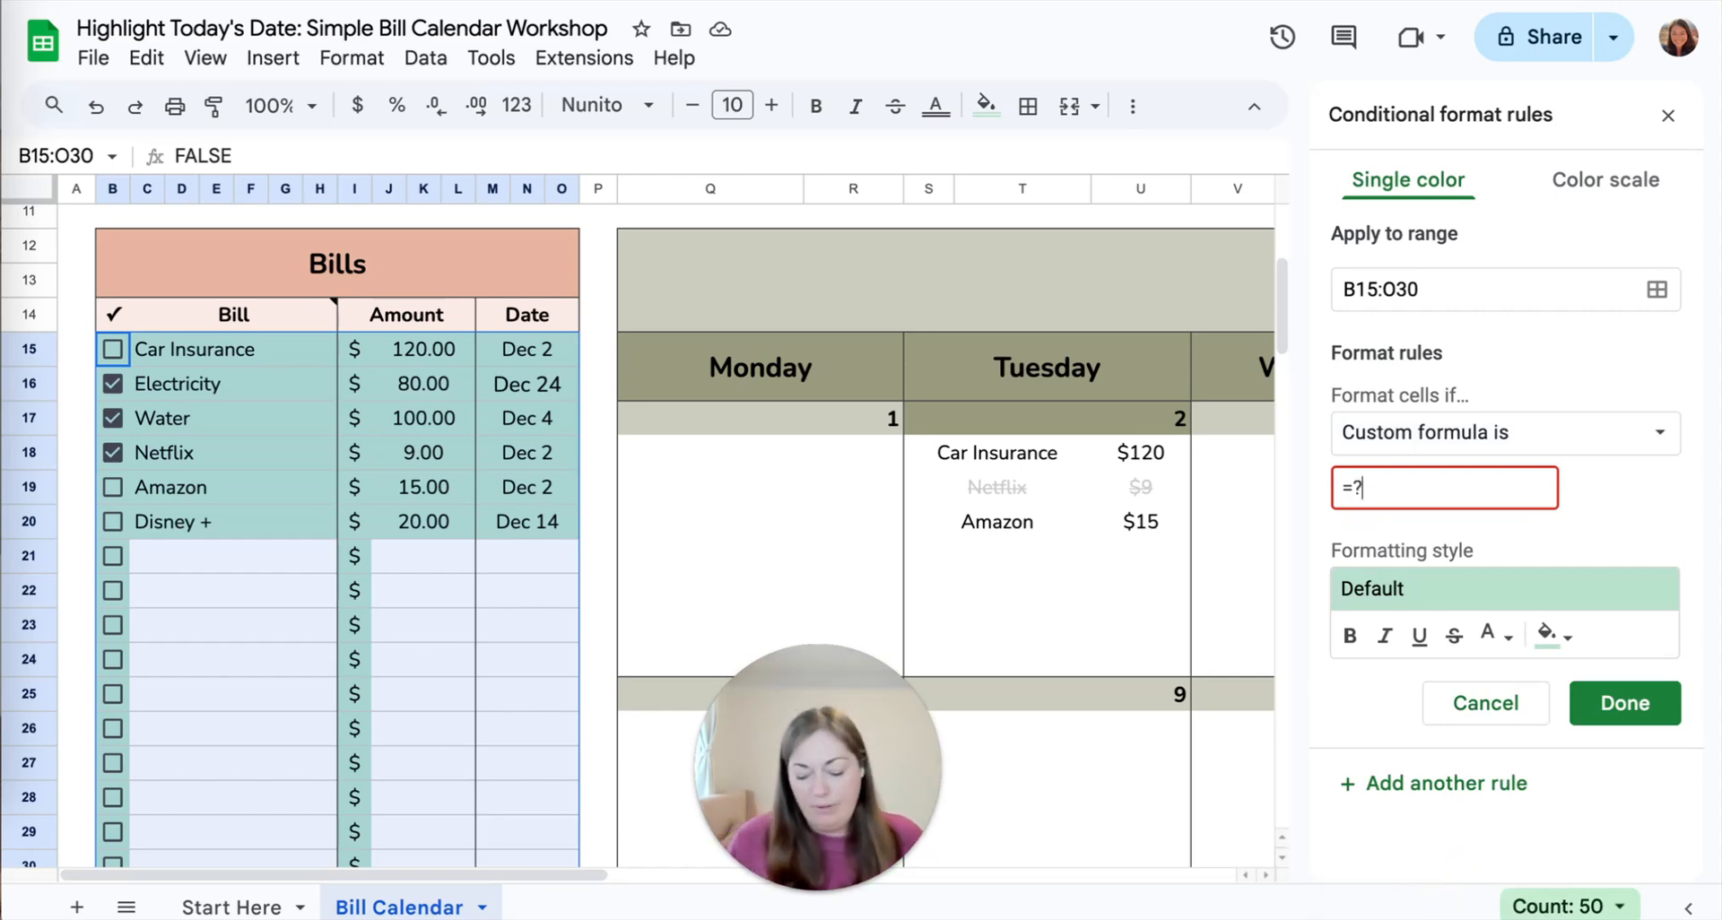
pyautogui.press('BackSpace')
pyautogui.write('$')
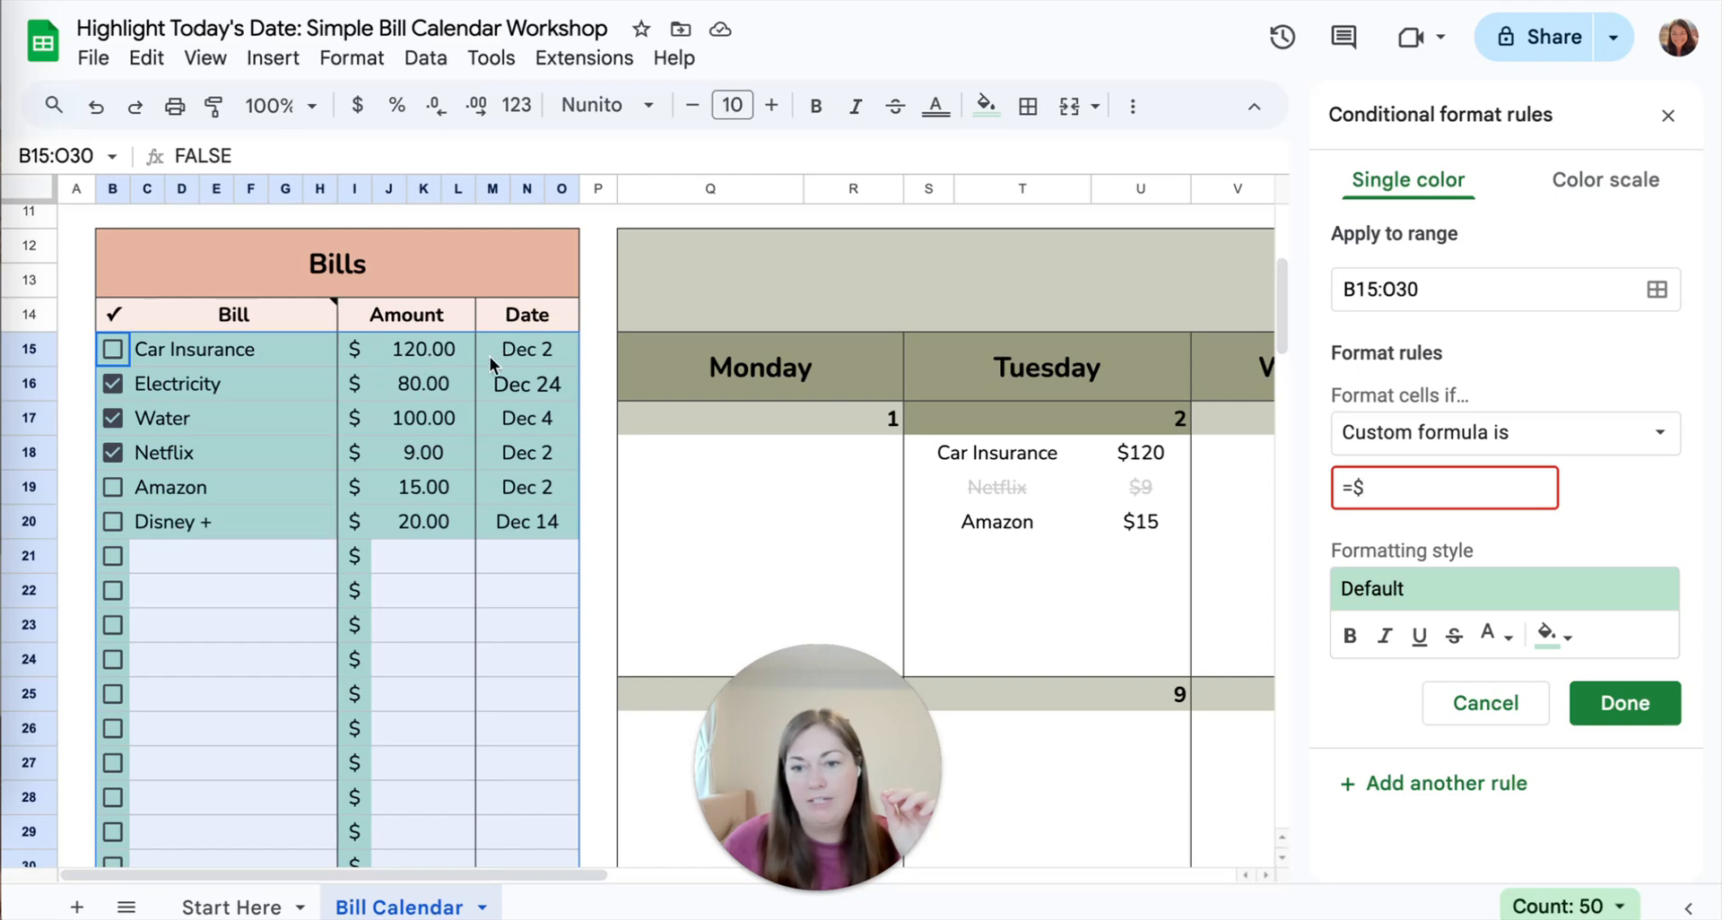
pyautogui.write('M15')
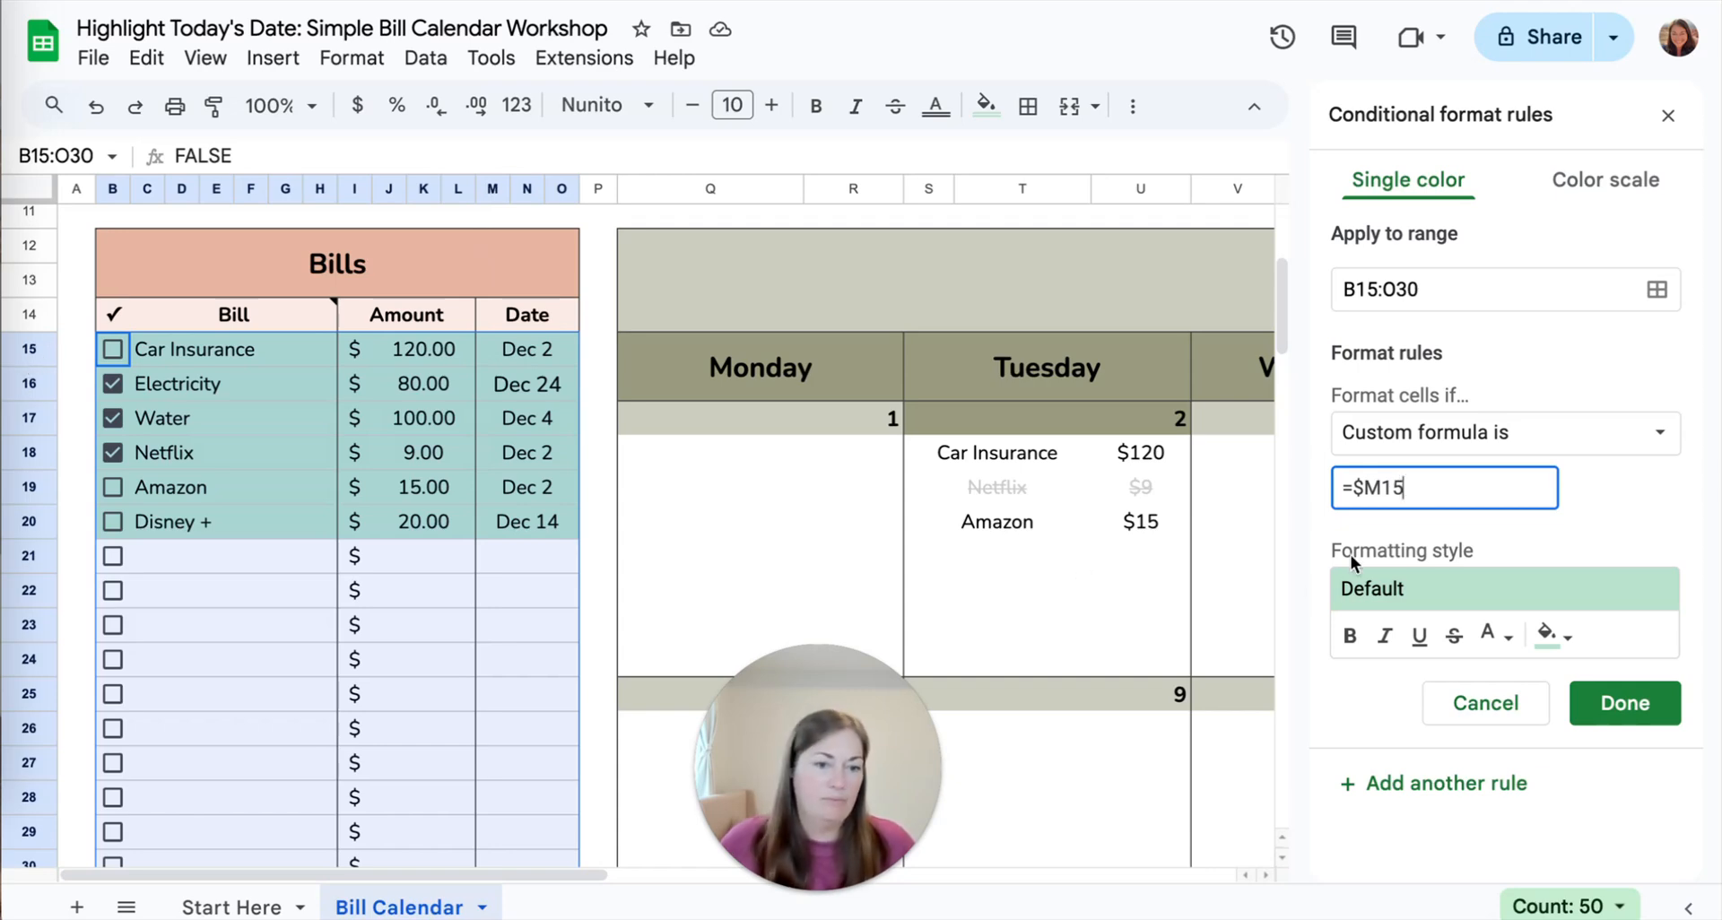
pyautogui.write('=today()')
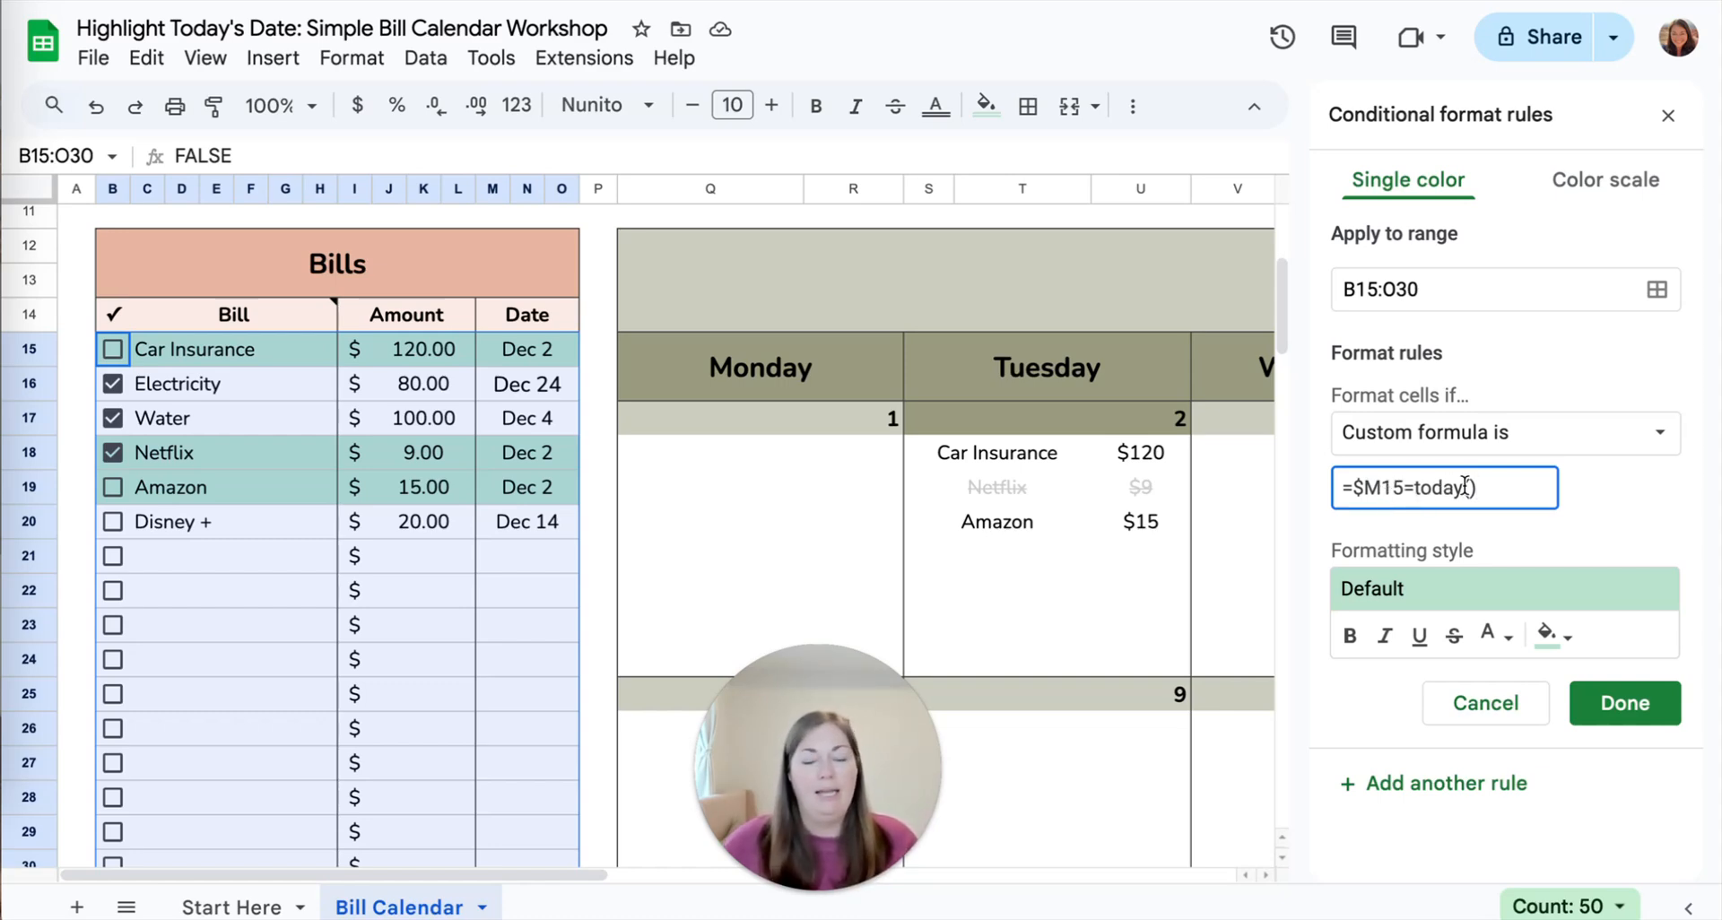
# Format the B15:O30 custom formula rule with a light yellow fill and bold text, and save the rule.
pyautogui.click(1549, 634)
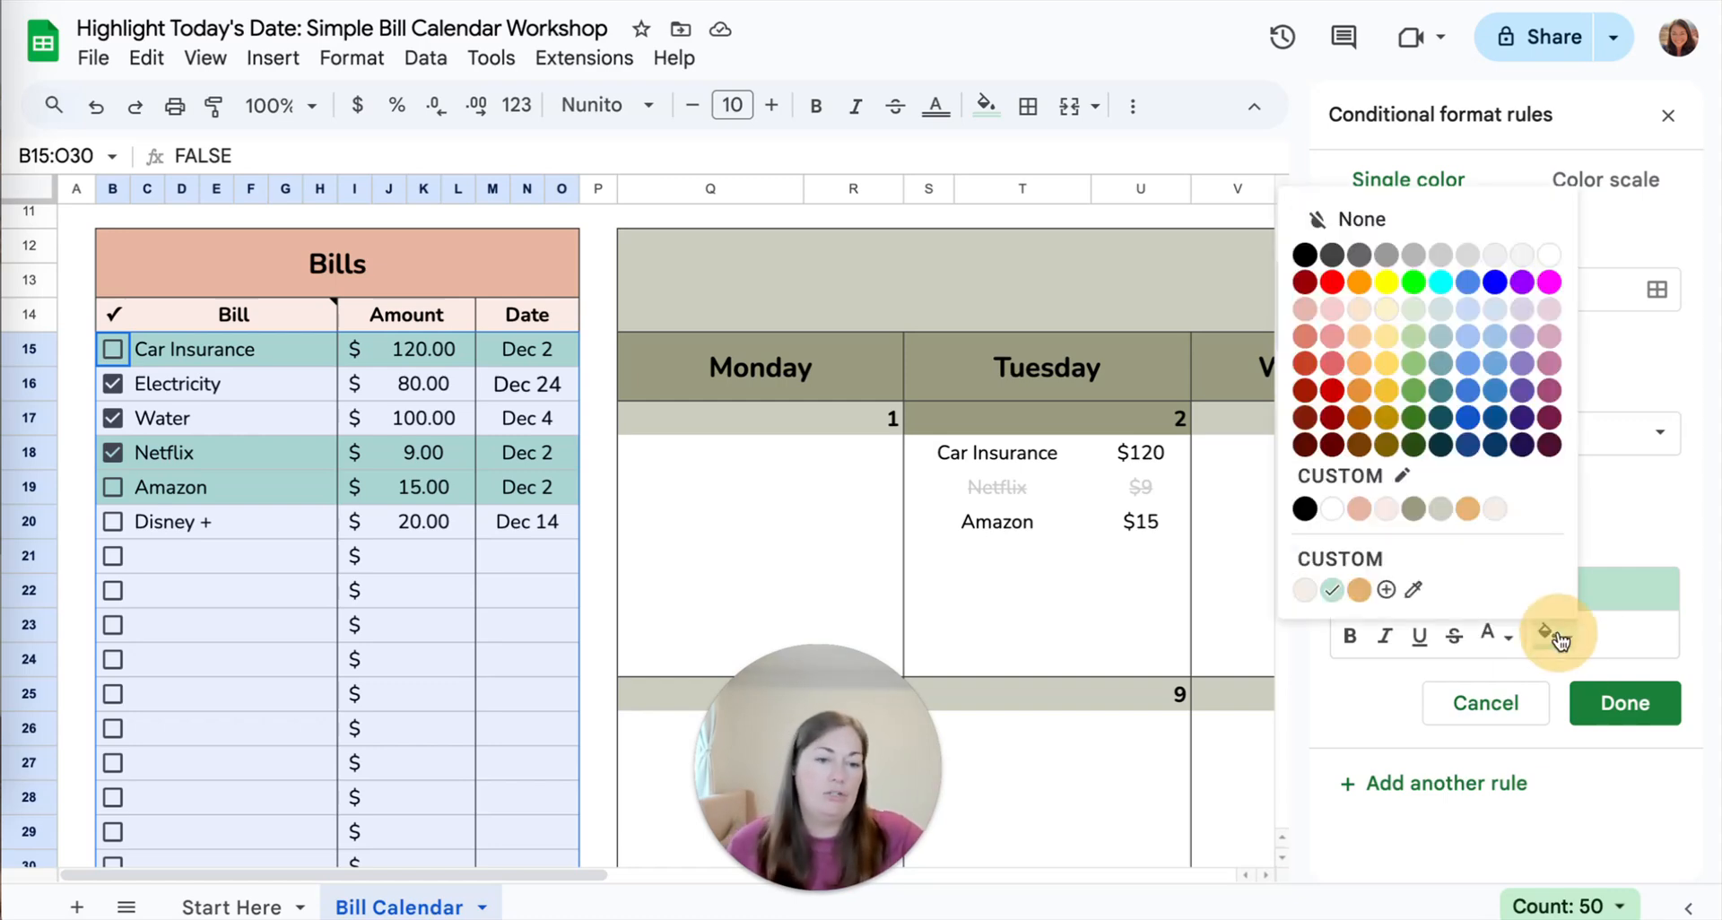
pyautogui.click(1387, 310)
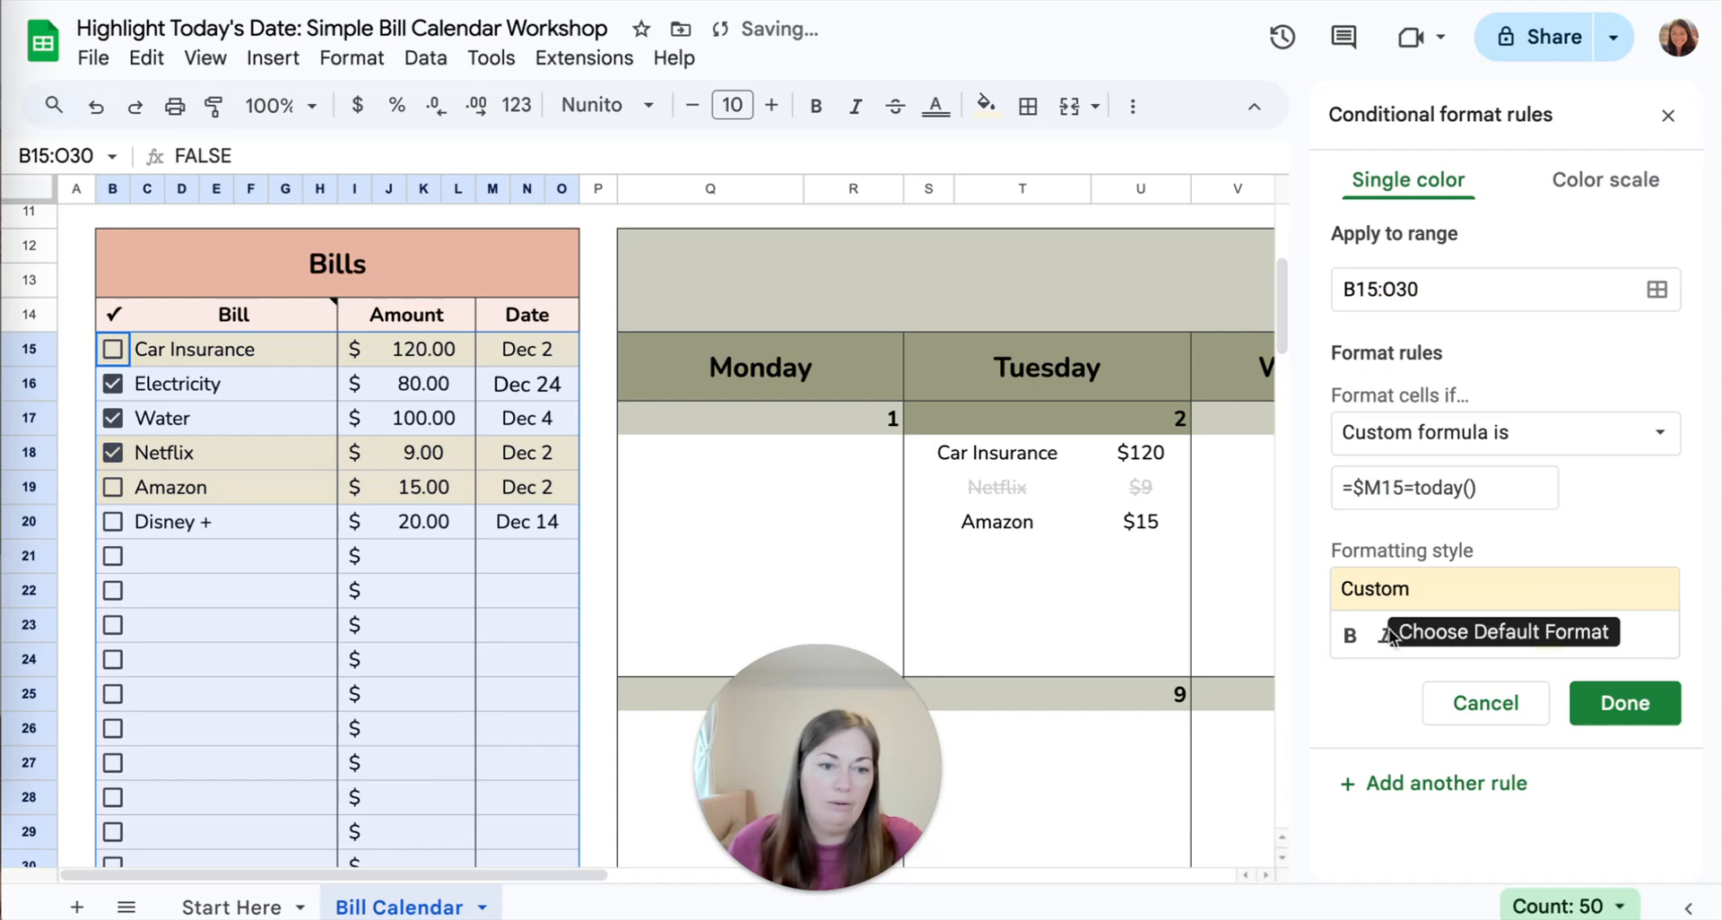
pyautogui.click(1351, 637)
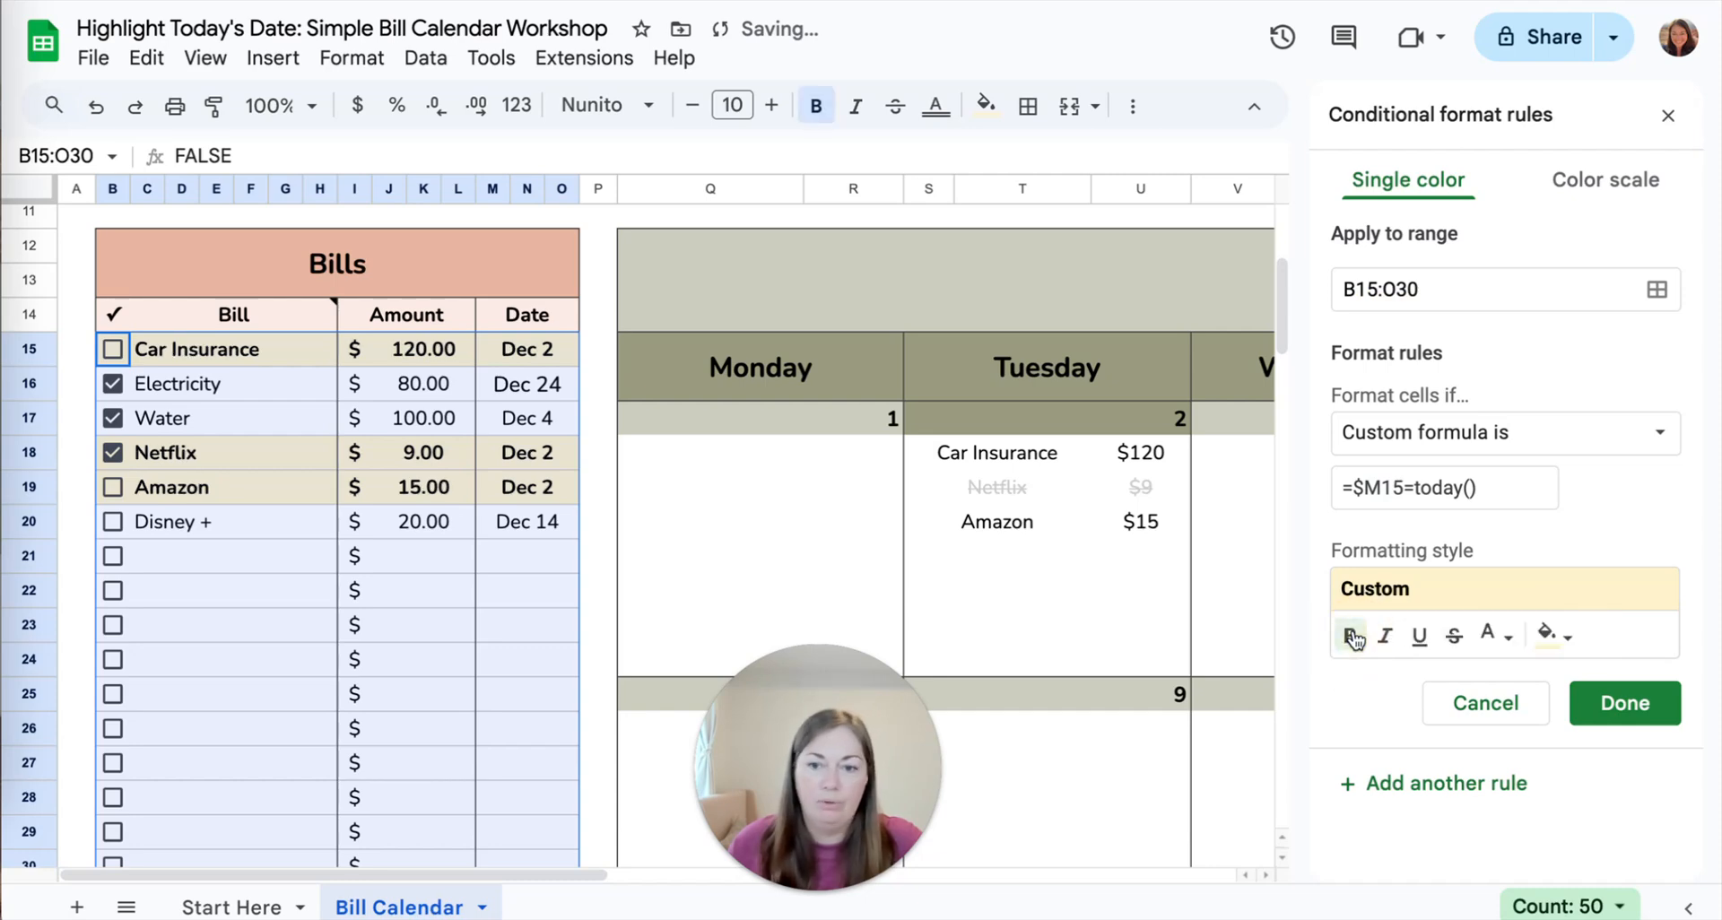
pyautogui.click(1624, 705)
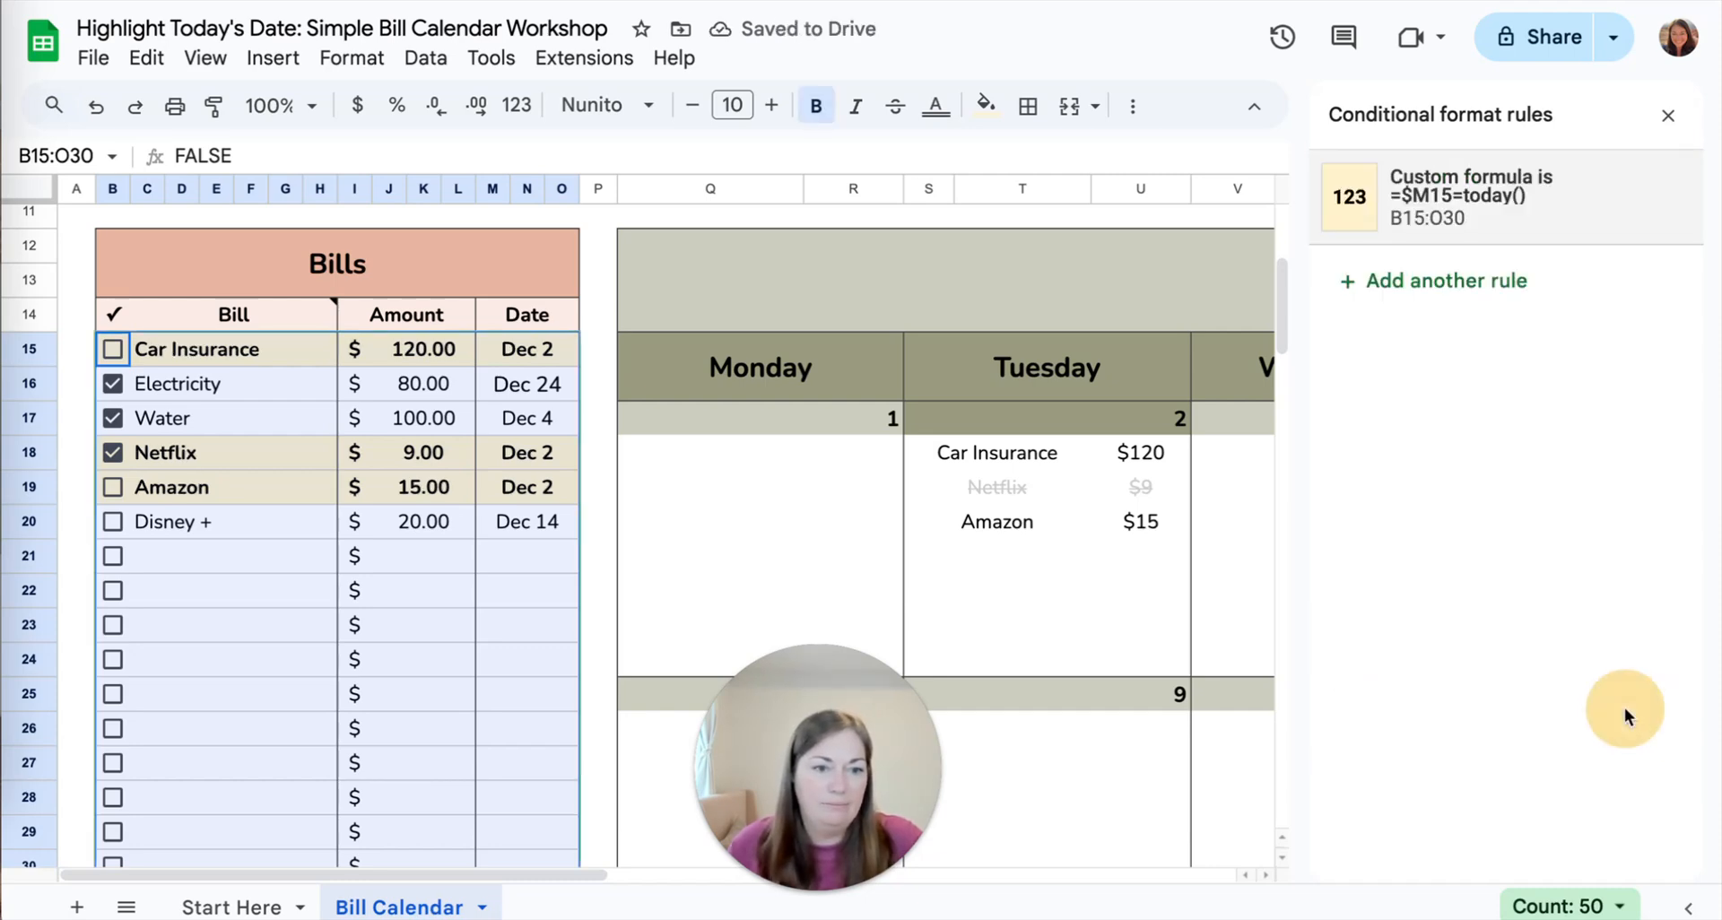
pyautogui.click(1669, 115)
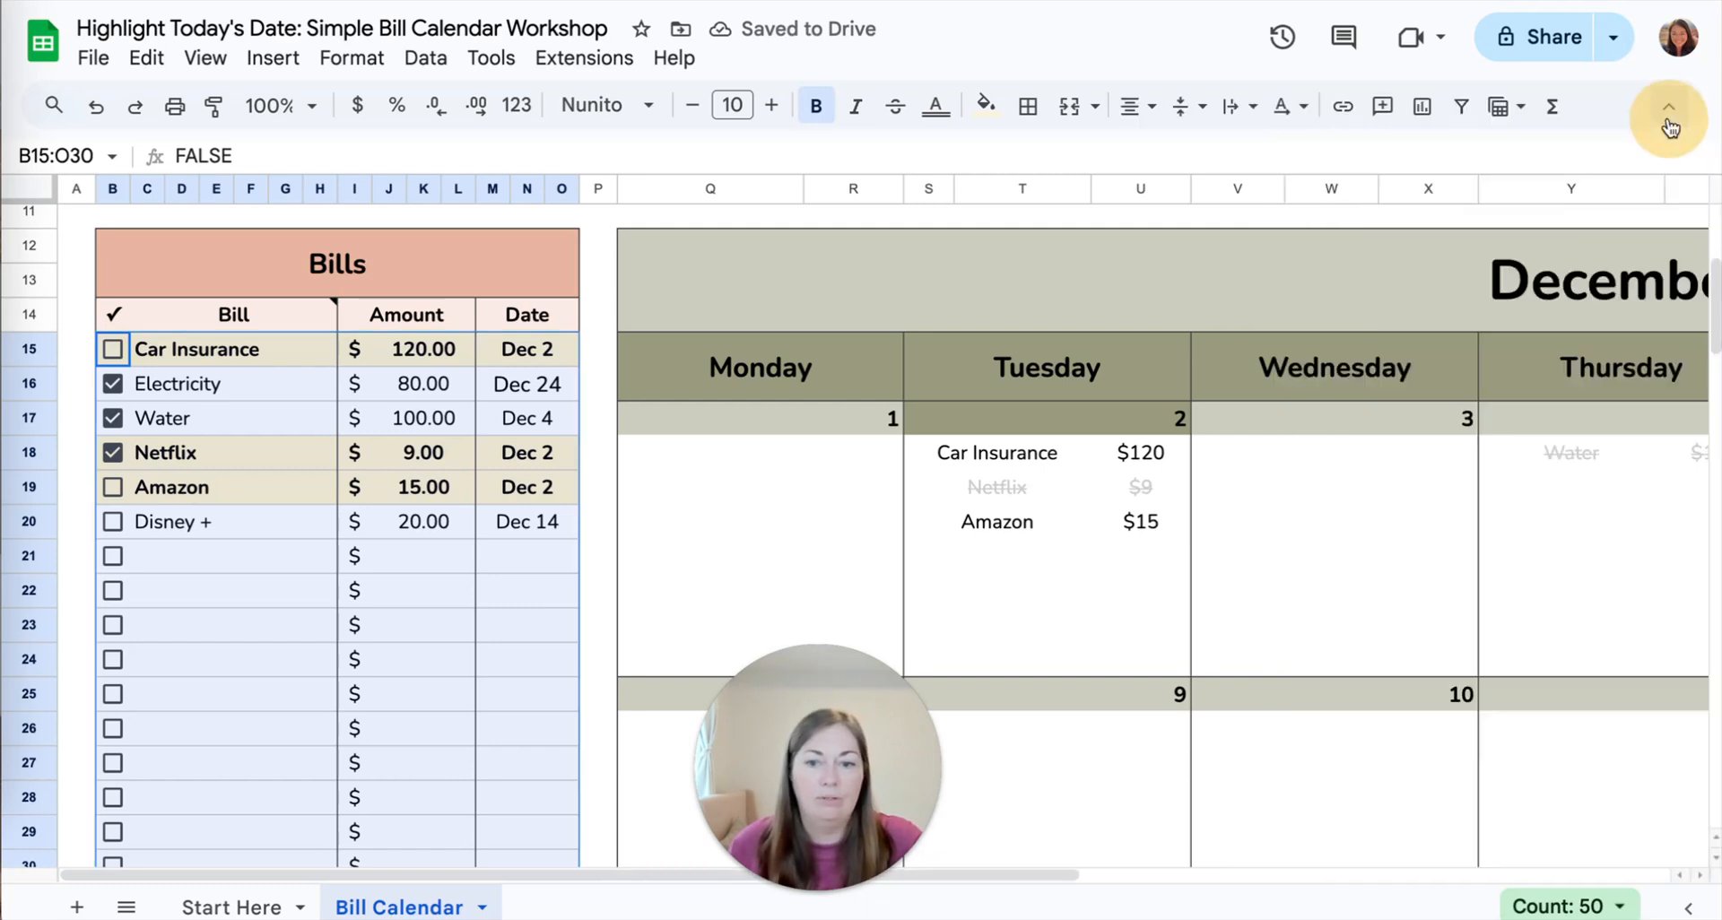
# Change the Electricity bill's date to December 2, 2025.
pyautogui.click(487, 407)
pyautogui.click(526, 386)
pyautogui.doubleClick(526, 386)
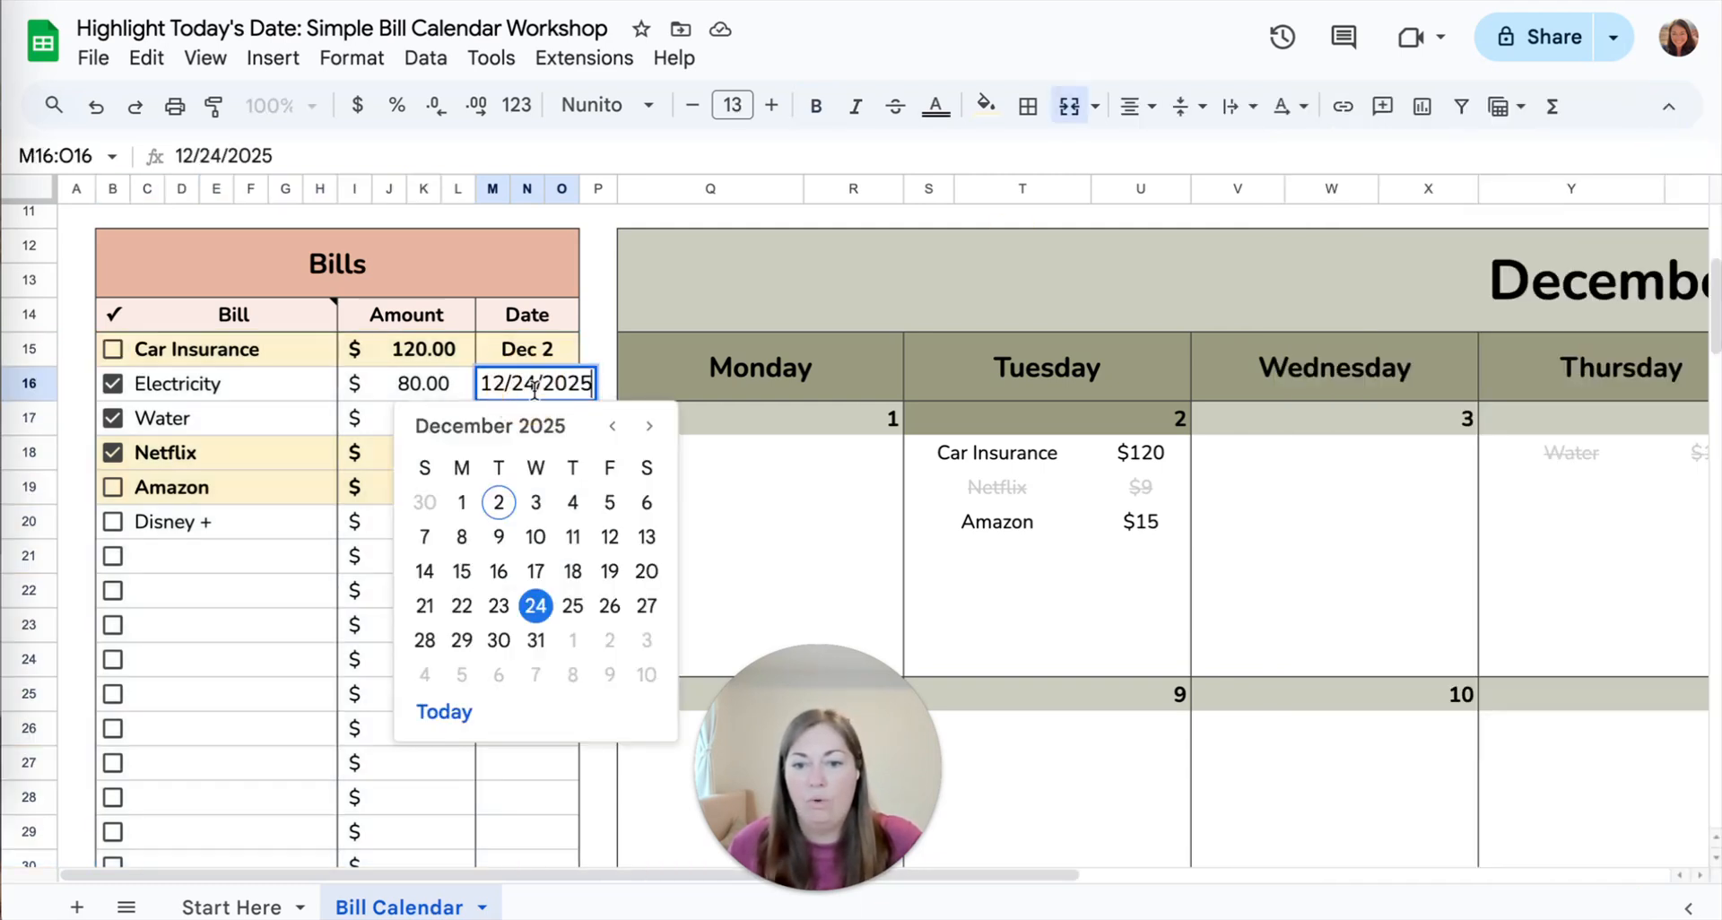
pyautogui.click(499, 511)
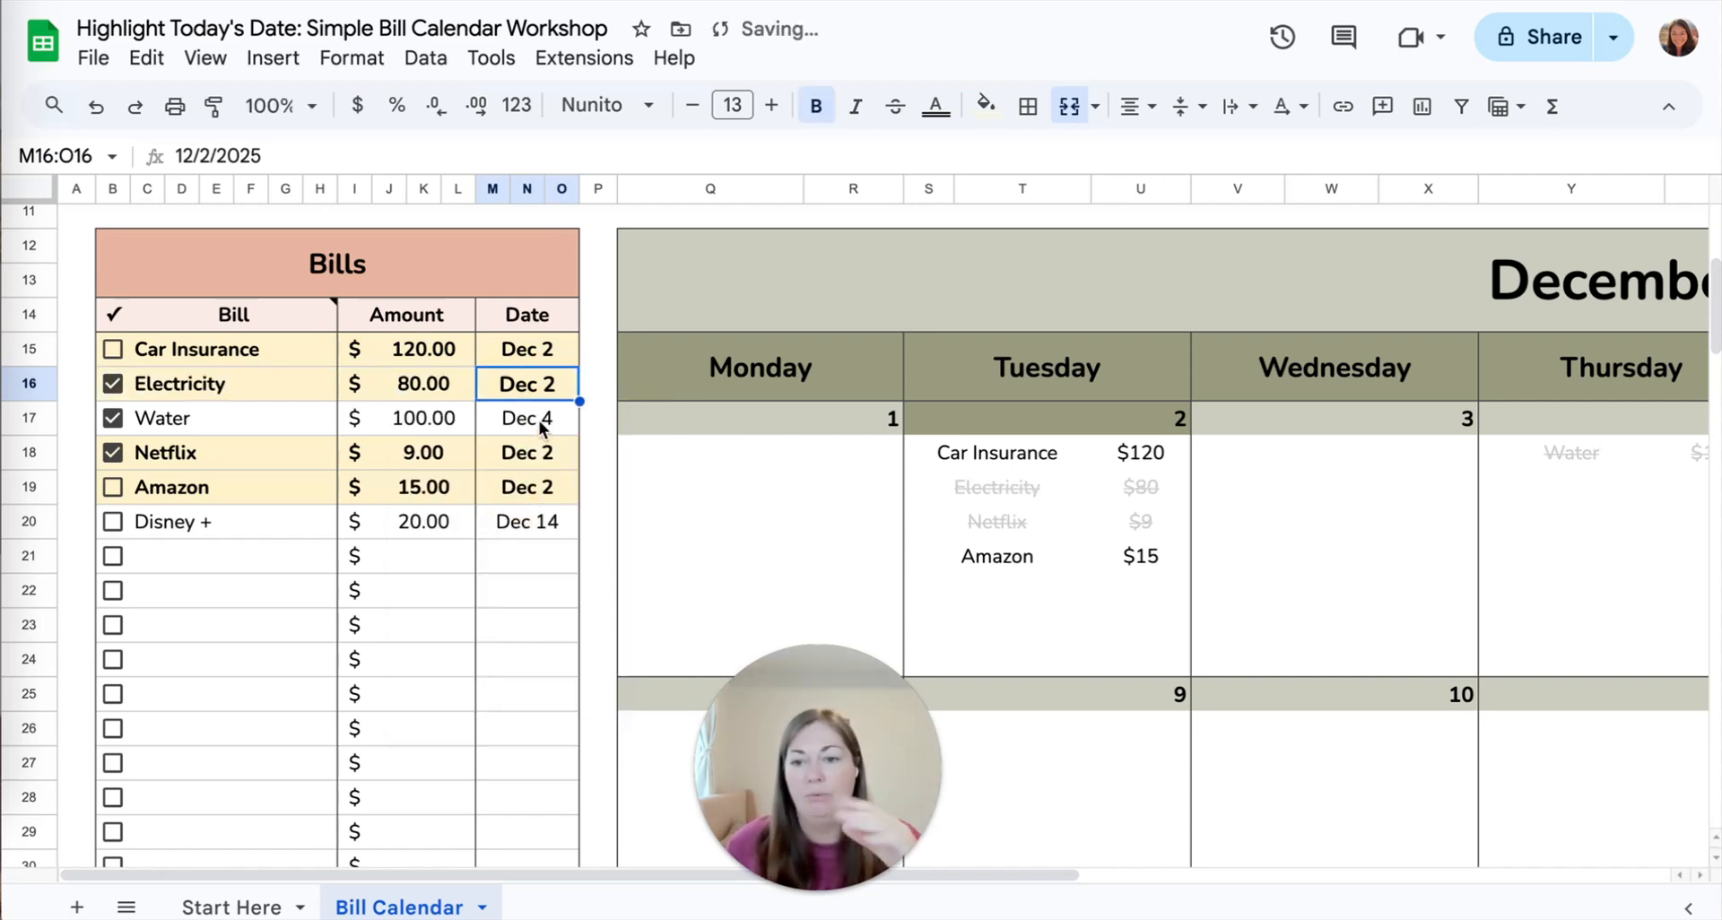